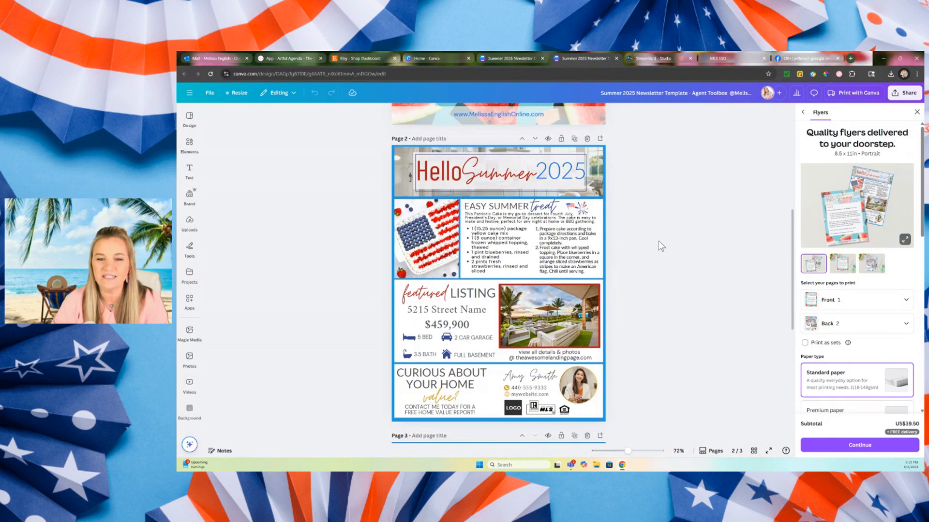
Reposition the flag and fireworks graphics closer to the word "treat" in the "Easy Summer treat" heading on page 2.
scroll(658, 241, "up", 6)
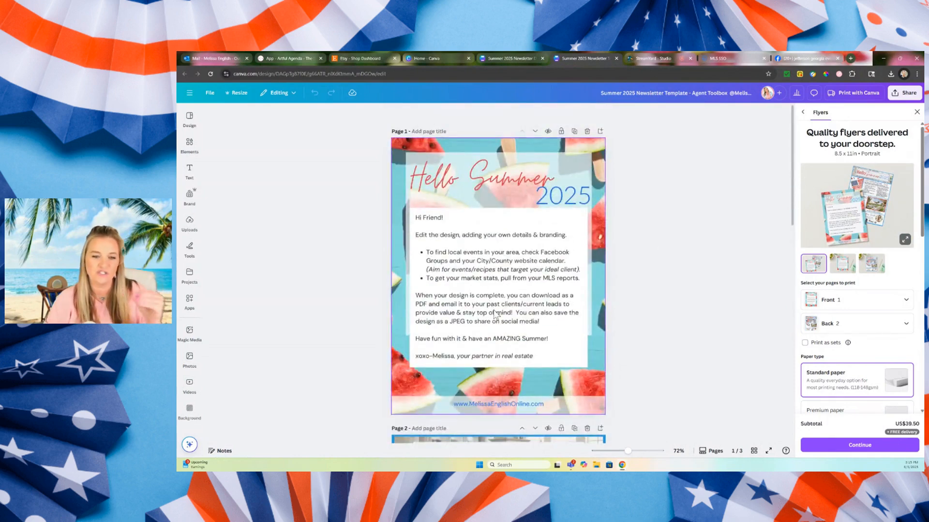
scroll(646, 250, "down", 5)
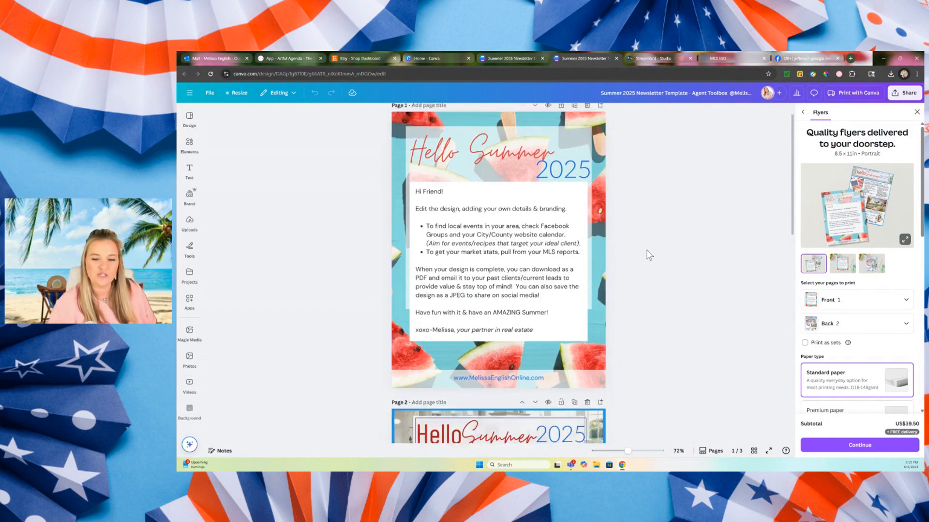
scroll(649, 256, "down", 2)
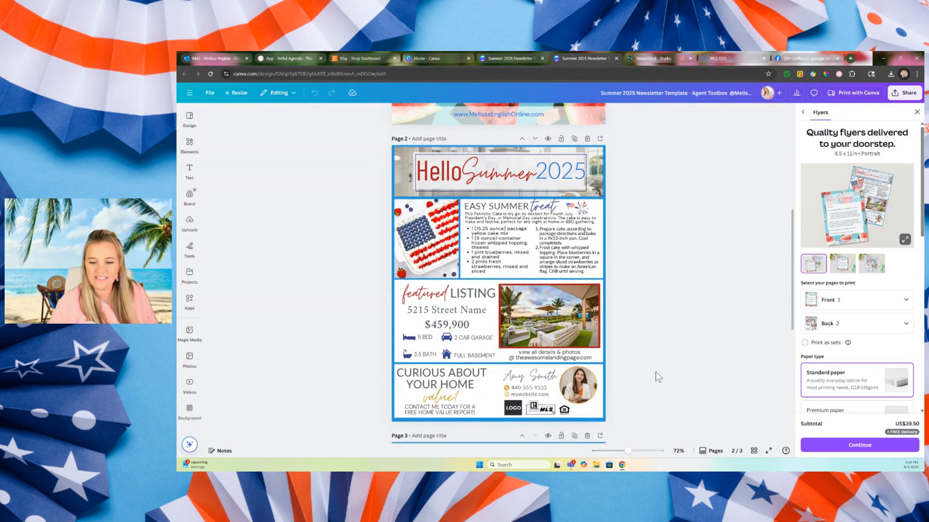
left_click_drag(627, 451, 646, 454)
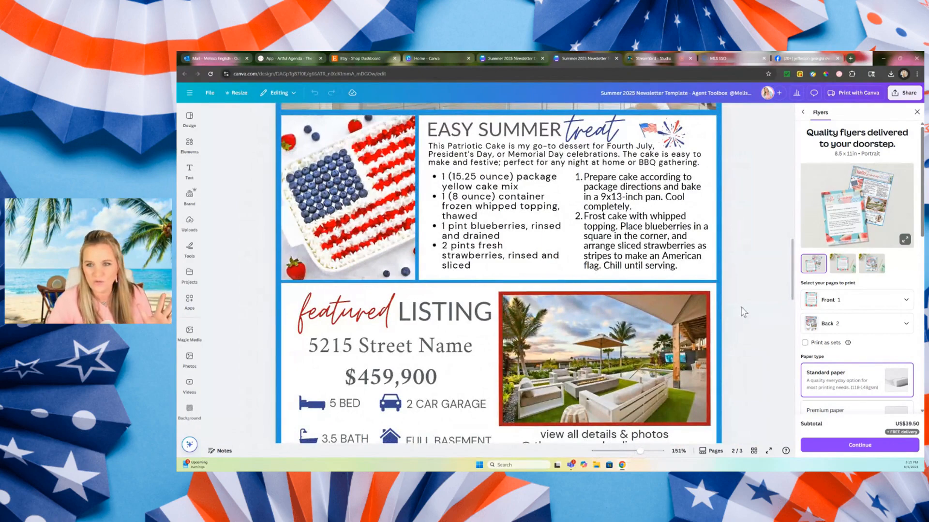
scroll(743, 312, "up", 3)
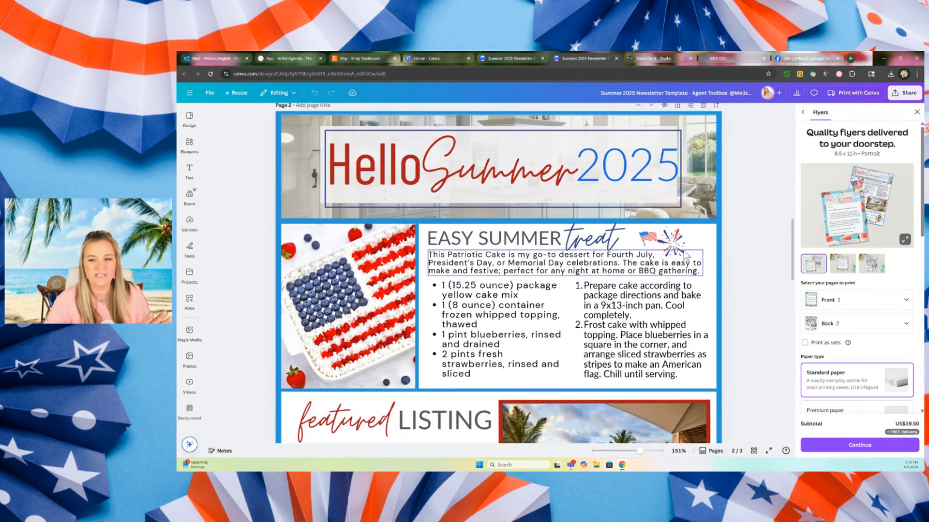
left_click(643, 240)
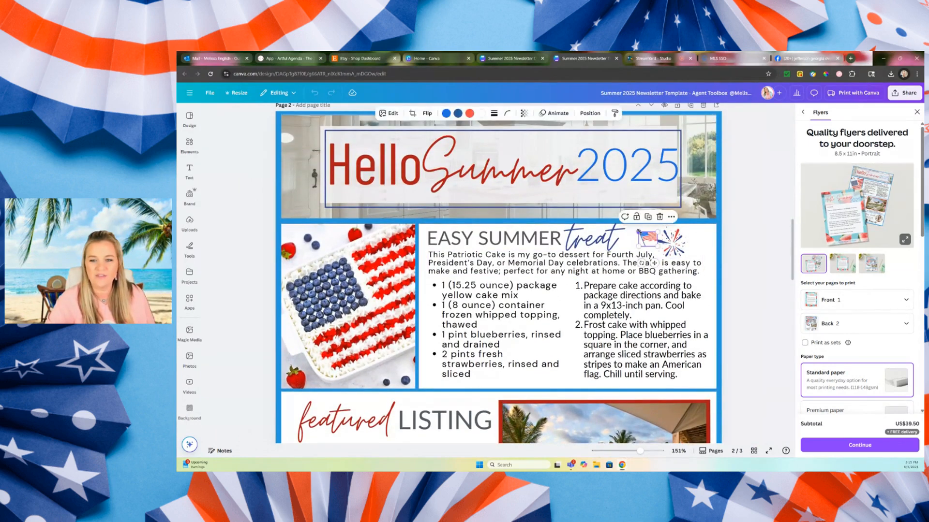
left_click_drag(639, 232, 665, 230)
left_click(730, 252)
left_click(776, 249)
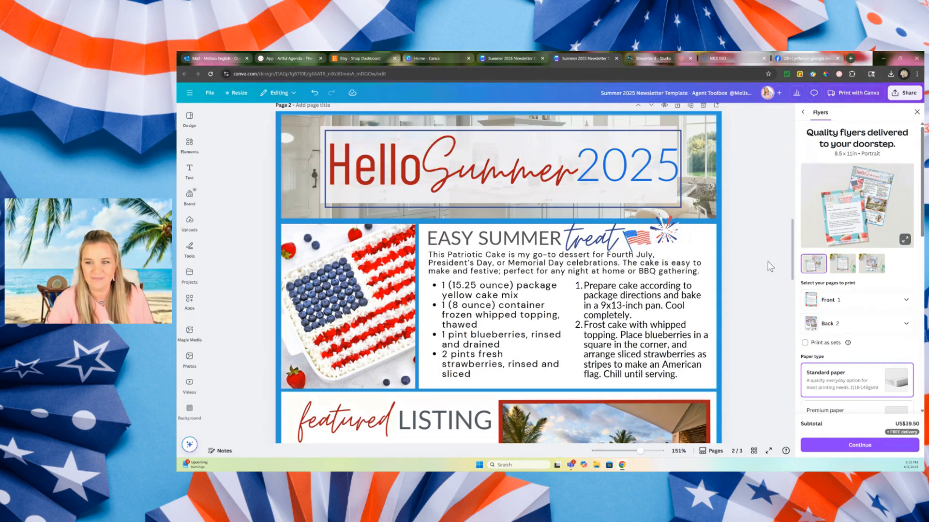
Make a copy of the Summer 2025 newsletter template and close the original design.
left_click(210, 95)
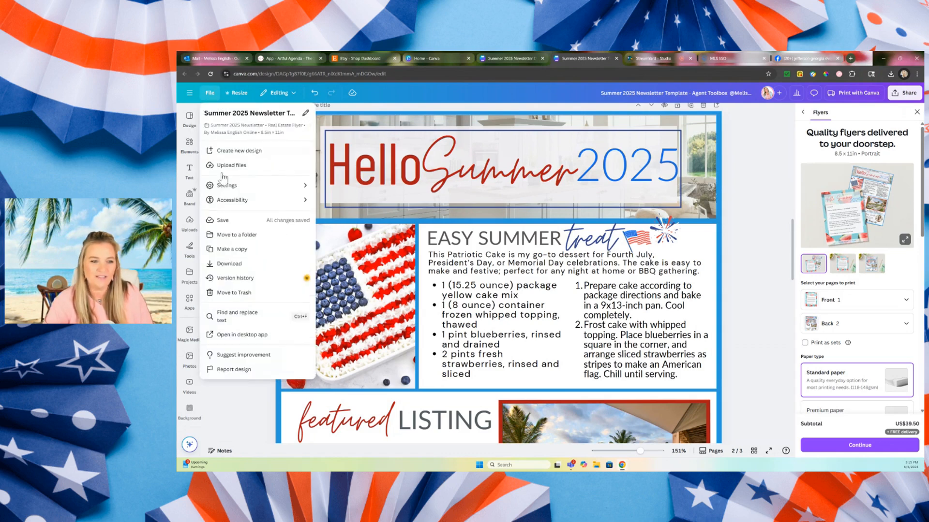
left_click(226, 249)
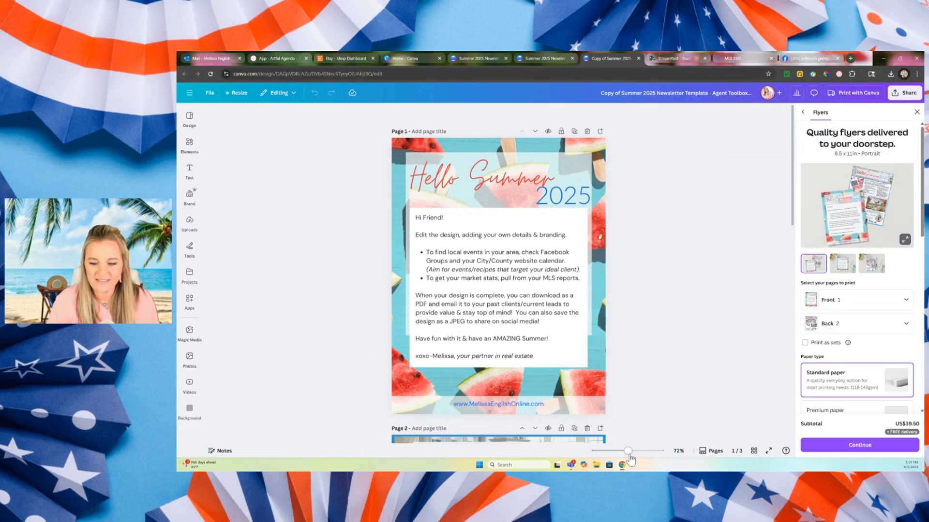
left_click_drag(628, 451, 631, 451)
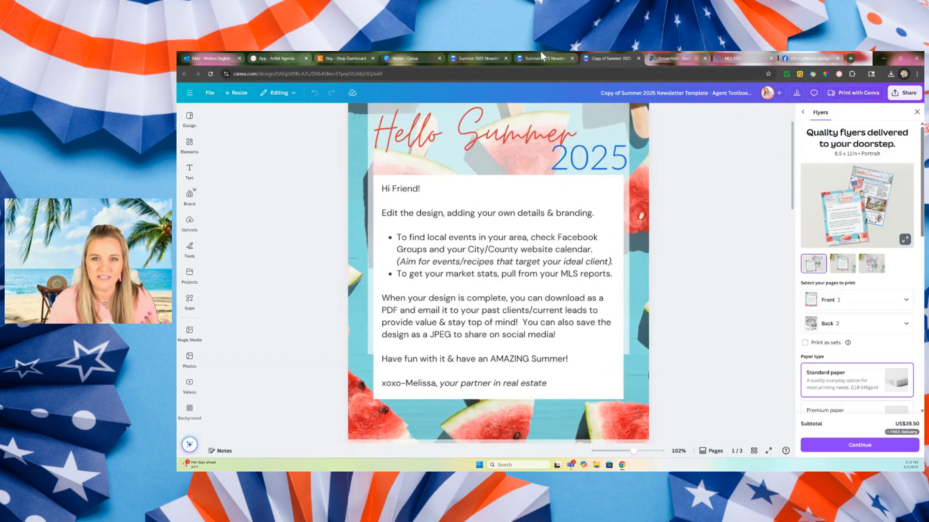
left_click(541, 52)
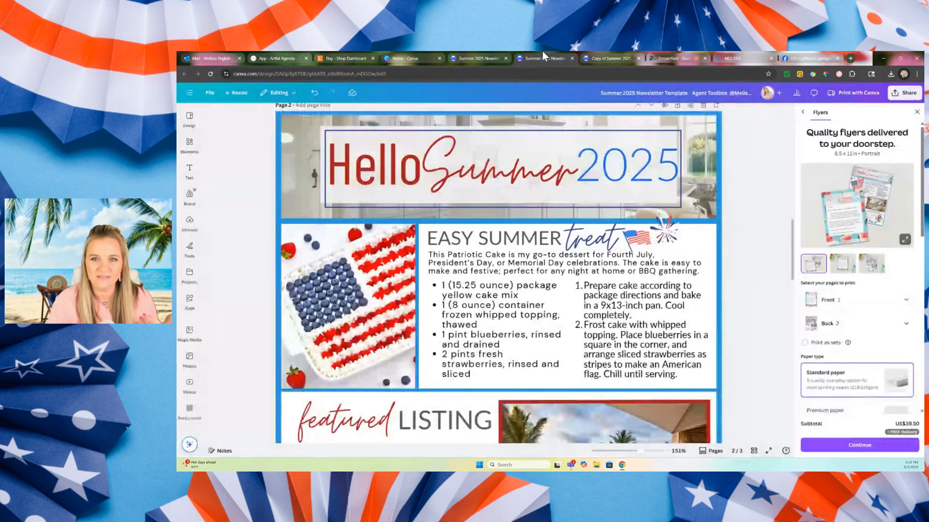
left_click(572, 58)
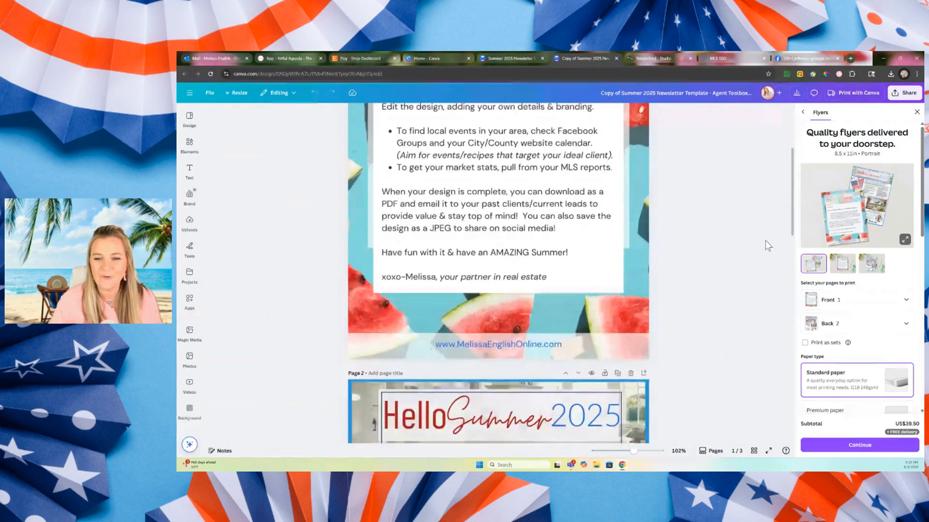
Review the recipe, featured listing and home value sections on page 2 of the copied newsletter.
scroll(765, 240, "down", 5)
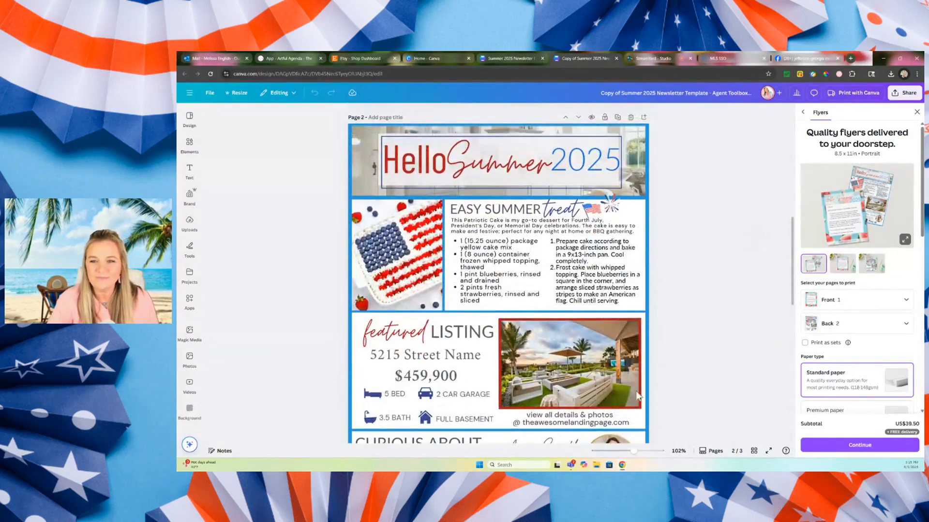
left_click_drag(633, 451, 636, 451)
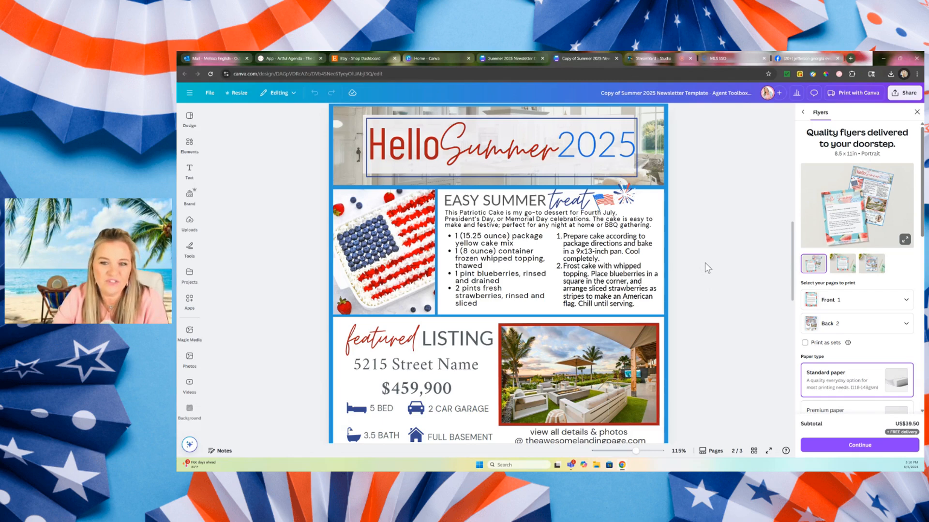
scroll(465, 205, "up", 1)
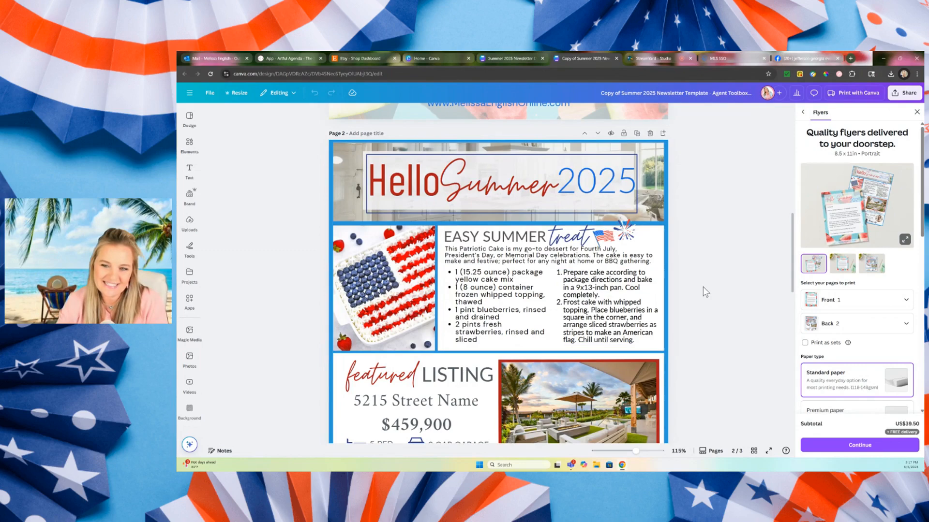
scroll(702, 289, "down", 3)
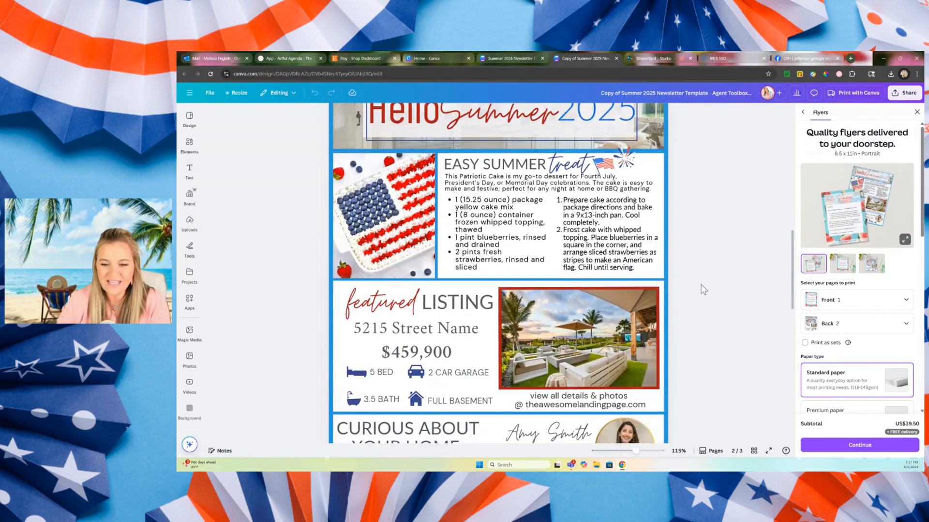
scroll(703, 289, "down", 3)
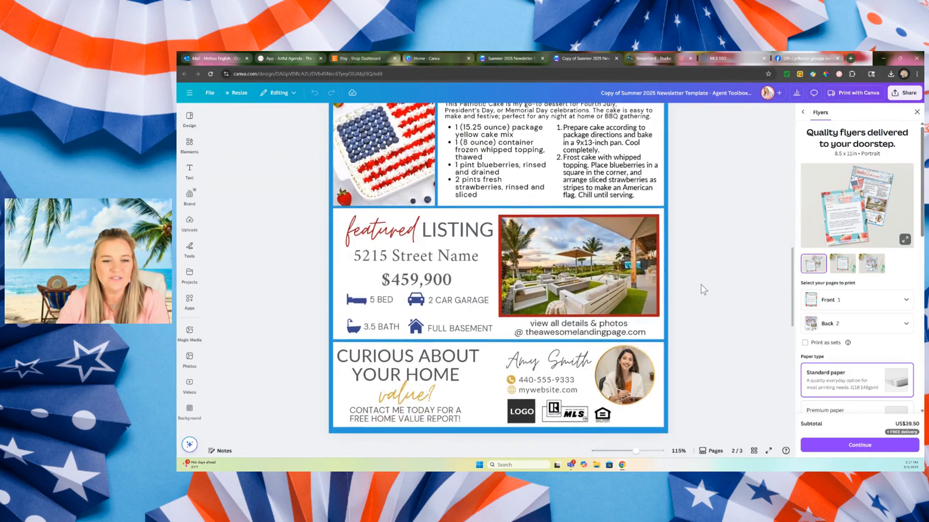
left_click(433, 201)
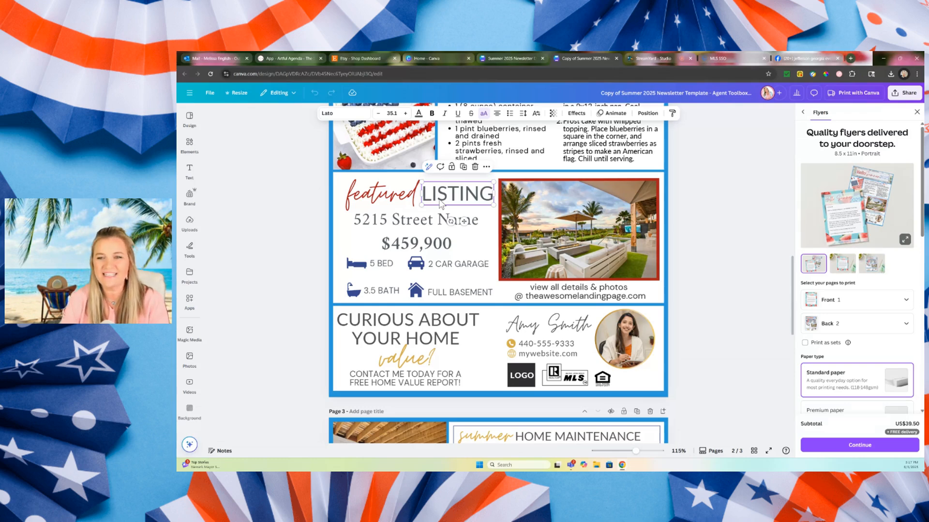
Switch to the FMLS dashboard, launch Matrix and open the residential property search.
left_click(750, 57)
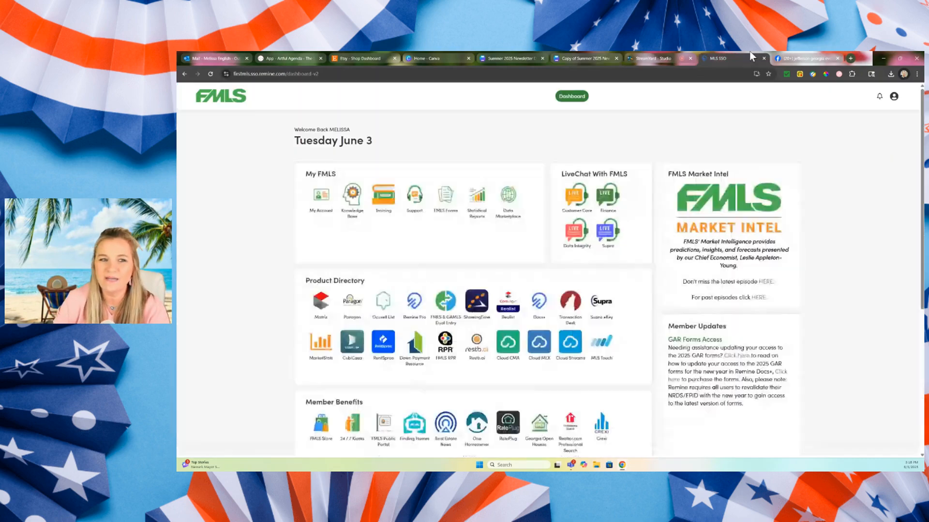
left_click(320, 313)
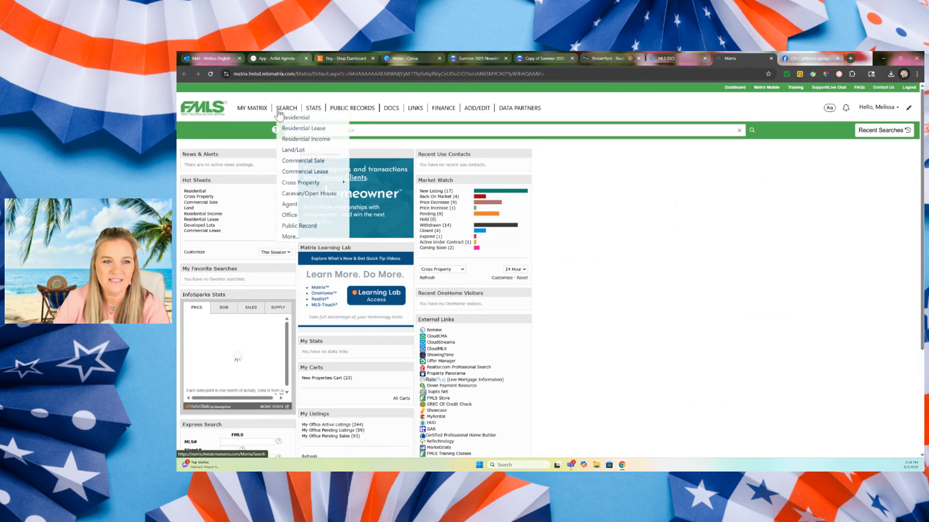
left_click(286, 118)
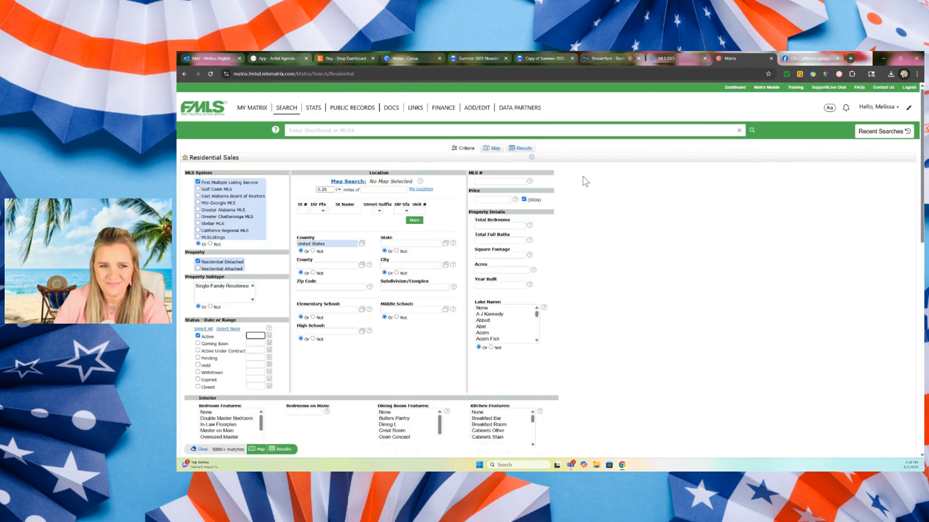
Set the county criterion of the residential search to Jackson - GA.
left_click(345, 266)
type("jacson")
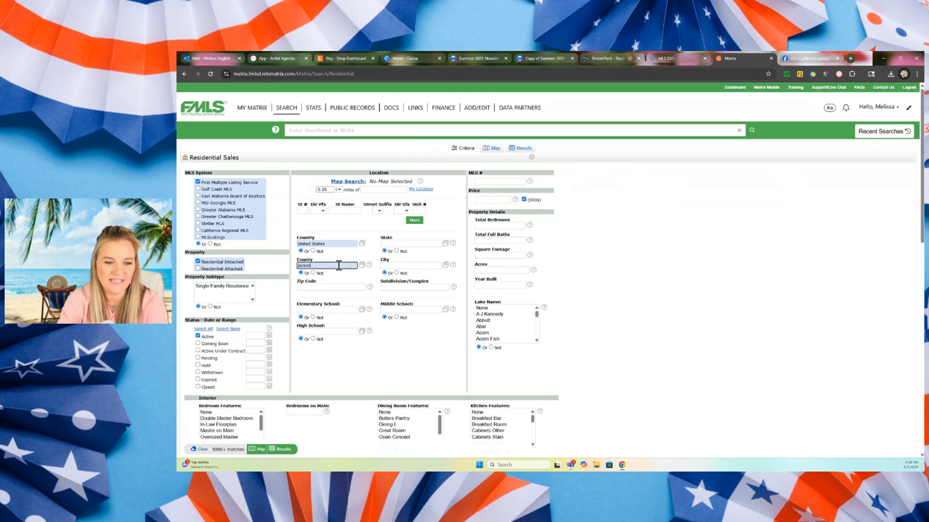
key("BackSpace")
type("k")
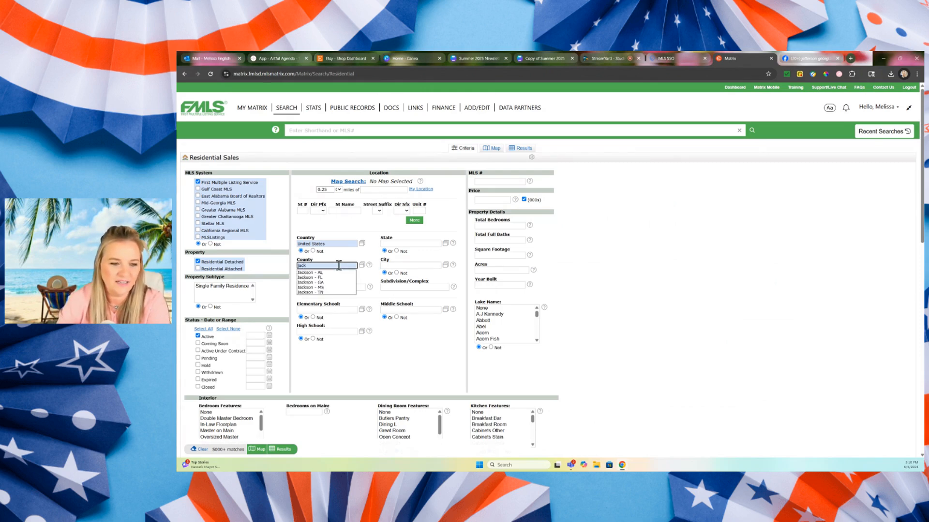
left_click(337, 282)
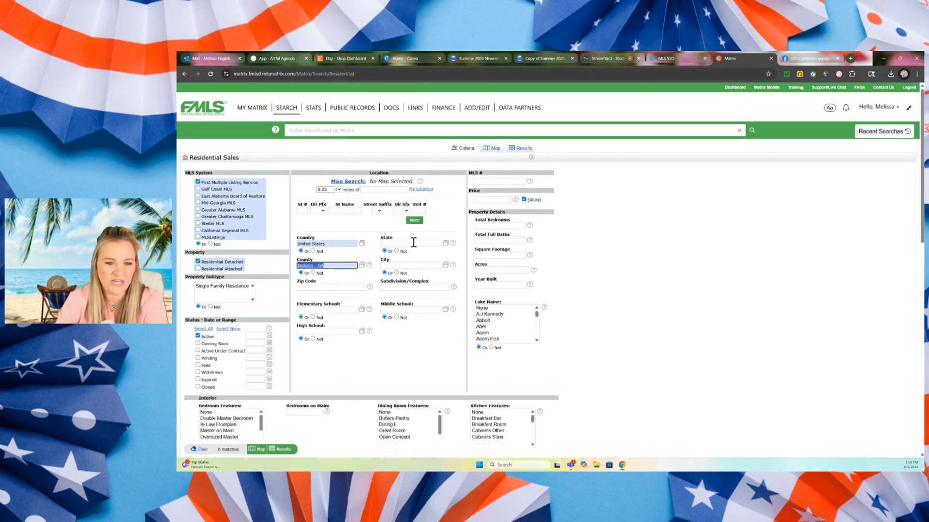
left_click(457, 280)
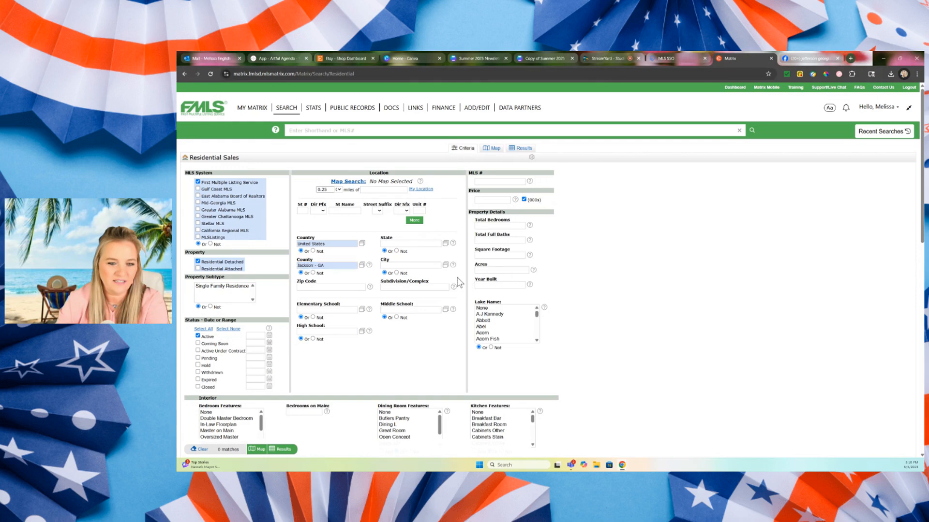
Set the price range to 0-500 (in thousands) and display the matching listings.
left_click(496, 202)
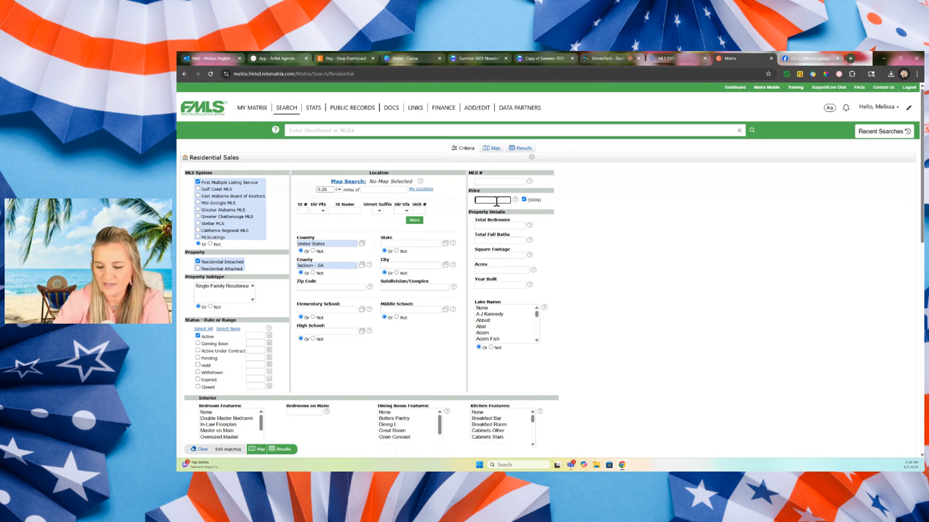
type("0-500")
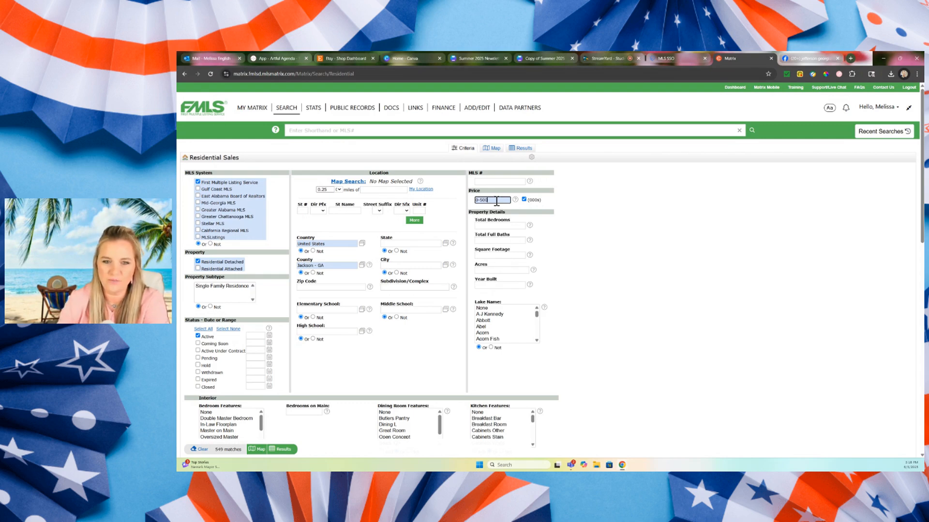
left_click(647, 242)
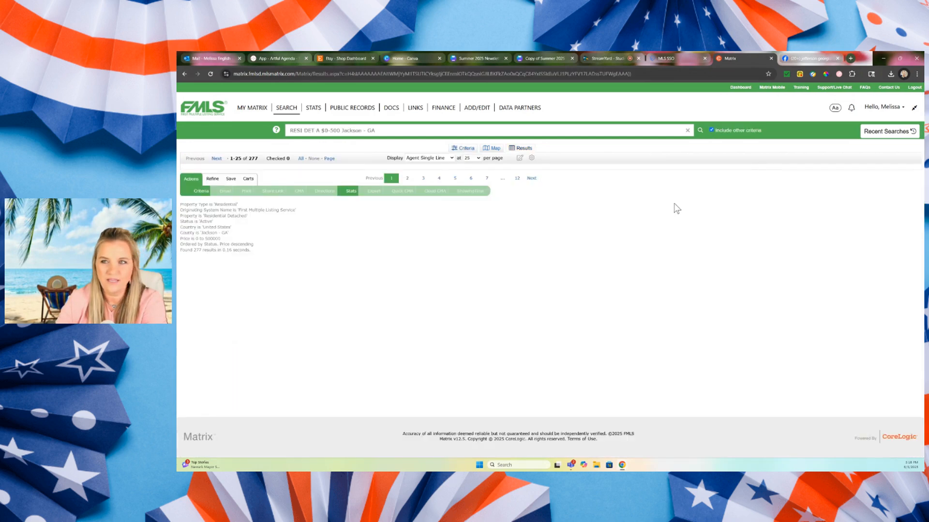
Open the full details of the $500,000 listing from the results and view its front photo enlarged.
left_click(222, 180)
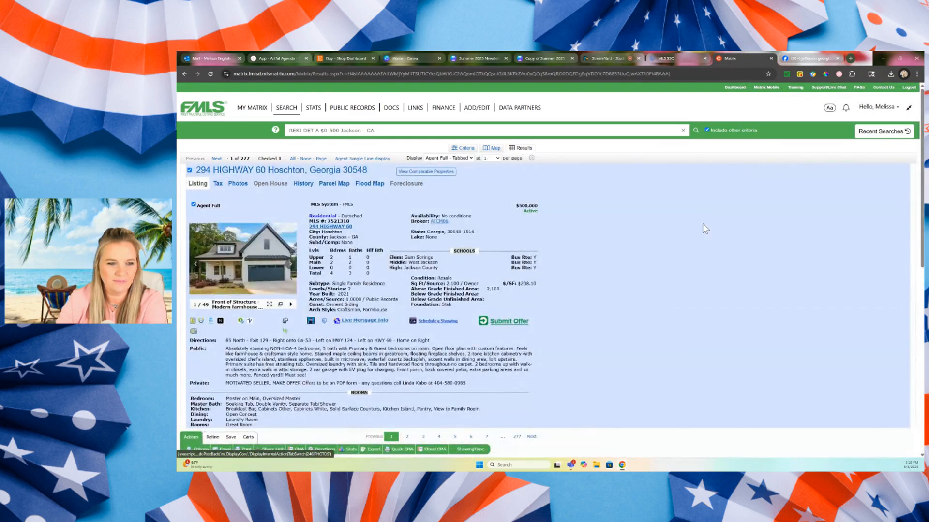
left_click(228, 276)
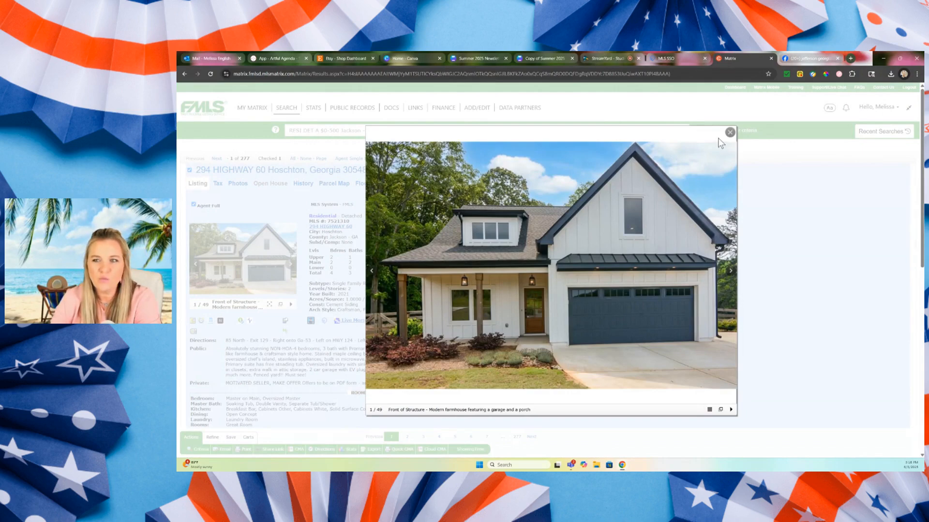
left_click(728, 132)
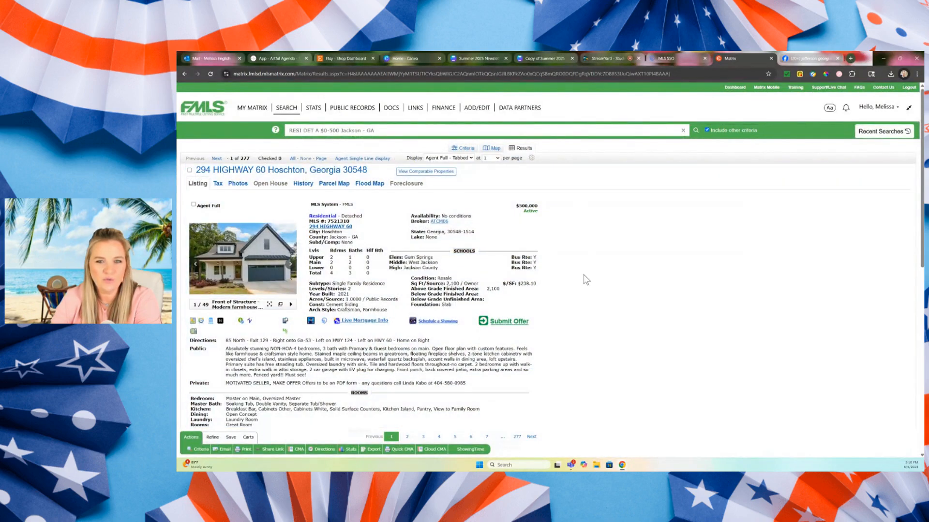
Look through the listing's details down to the listing agent and showing information.
scroll(585, 278, "down", 4)
scroll(587, 279, "down", 4)
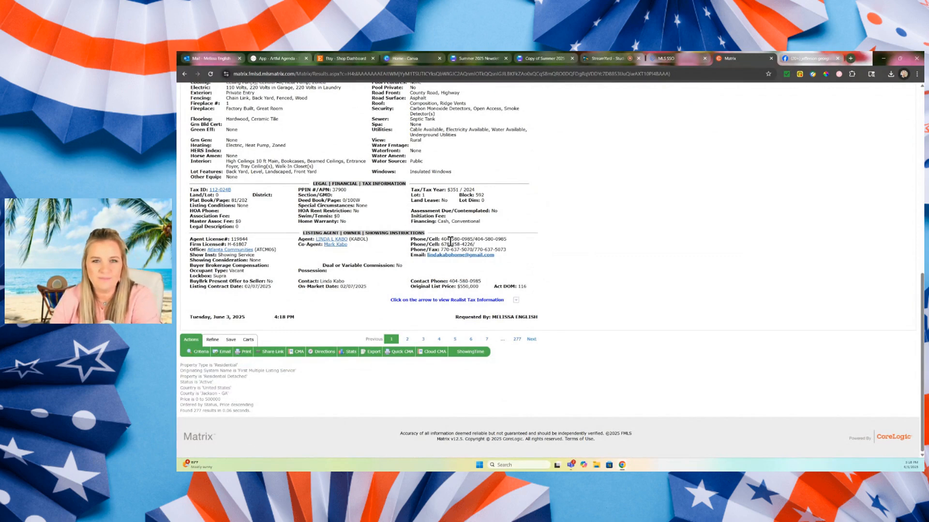
scroll(582, 248, "up", 7)
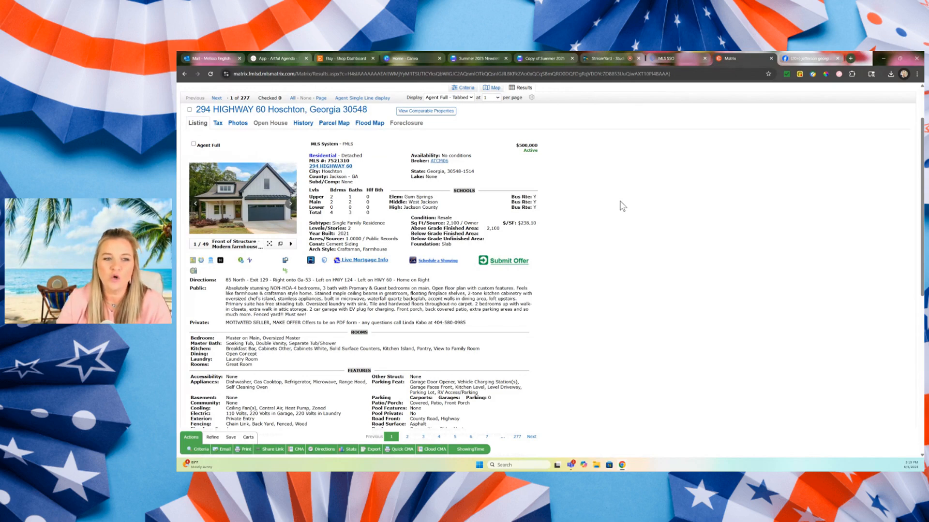
Save the listing's enlarged front photo to the Desktop as the JPEG GetMedia (1), and close the enlarged view.
left_click(240, 191)
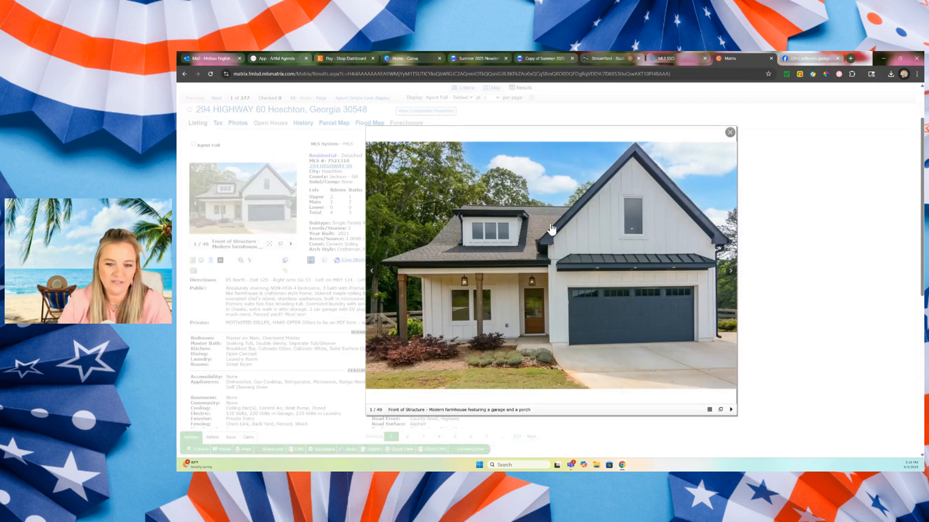
right_click(648, 213)
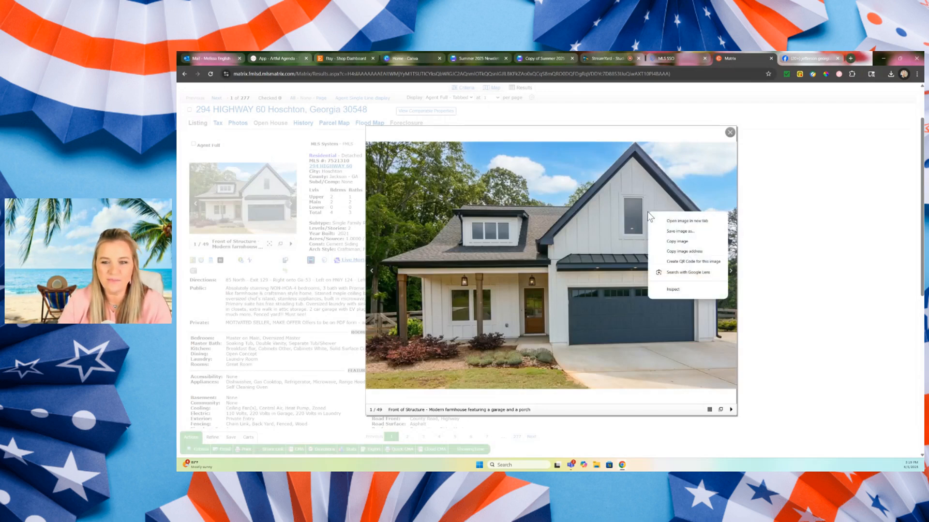
left_click(675, 231)
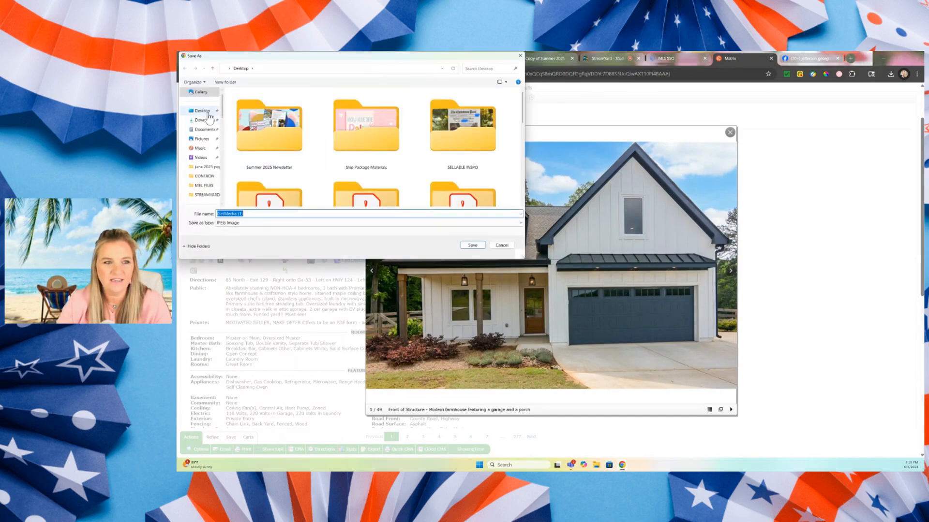
left_click(208, 112)
left_click(473, 246)
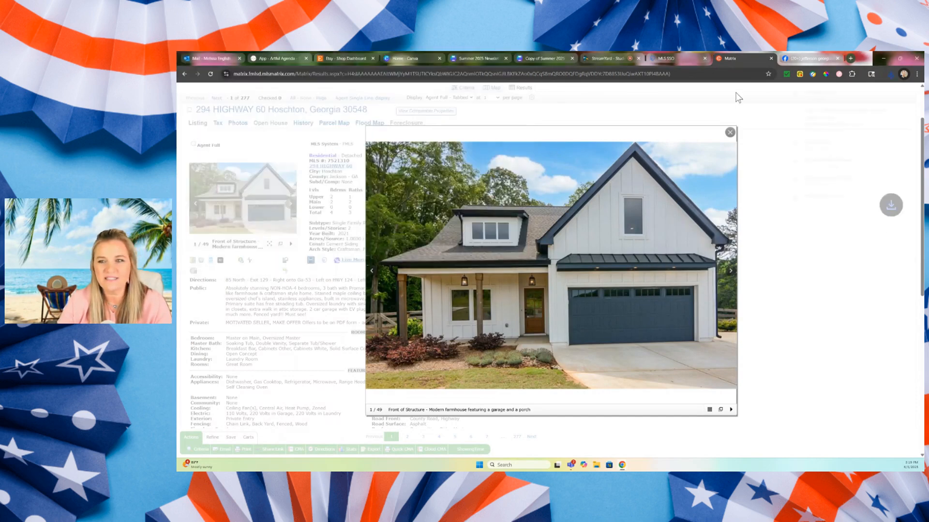
left_click(731, 131)
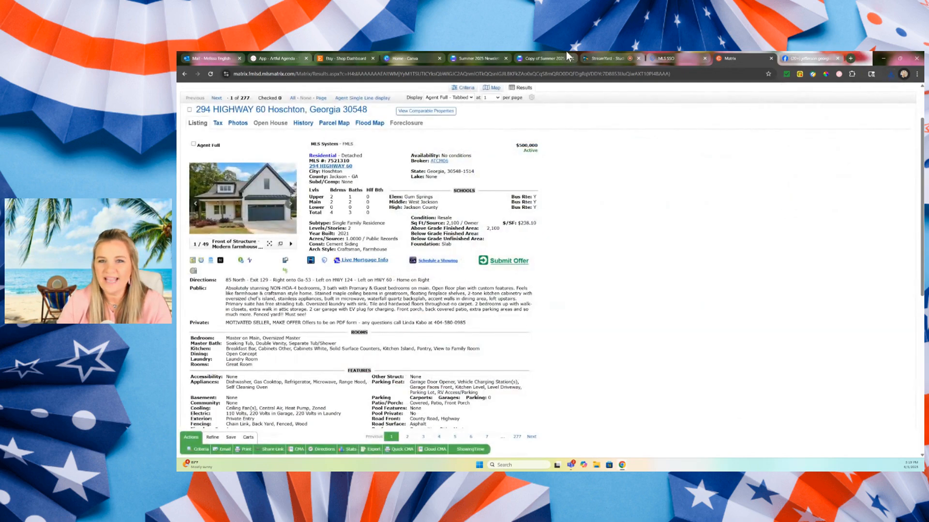
Upload GetMedia (1) from the Desktop to the Canva newsletter and place it in the featured listing's photo frame.
left_click(527, 54)
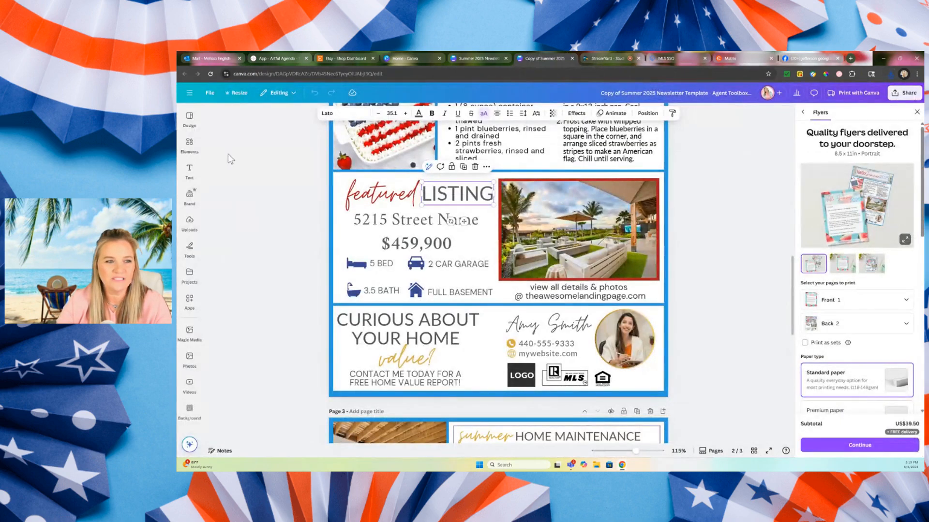
left_click(189, 144)
left_click(189, 222)
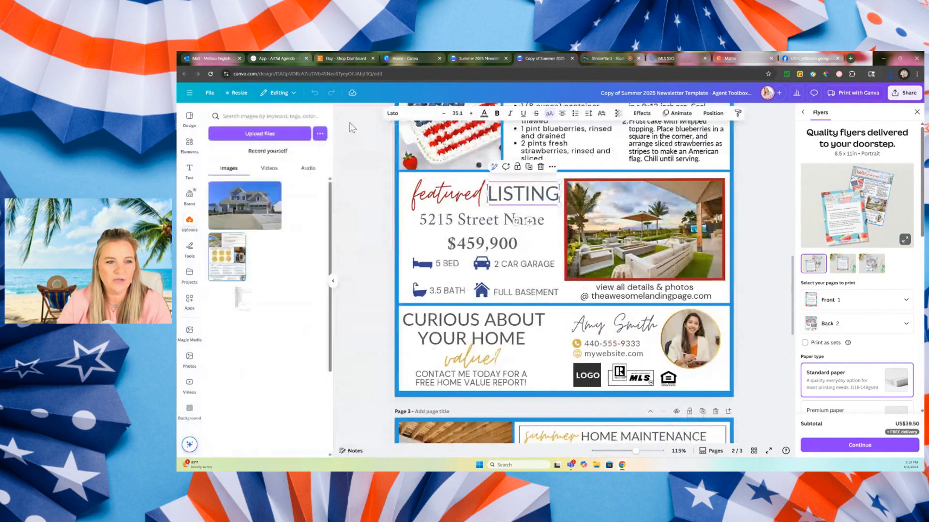
left_click(250, 135)
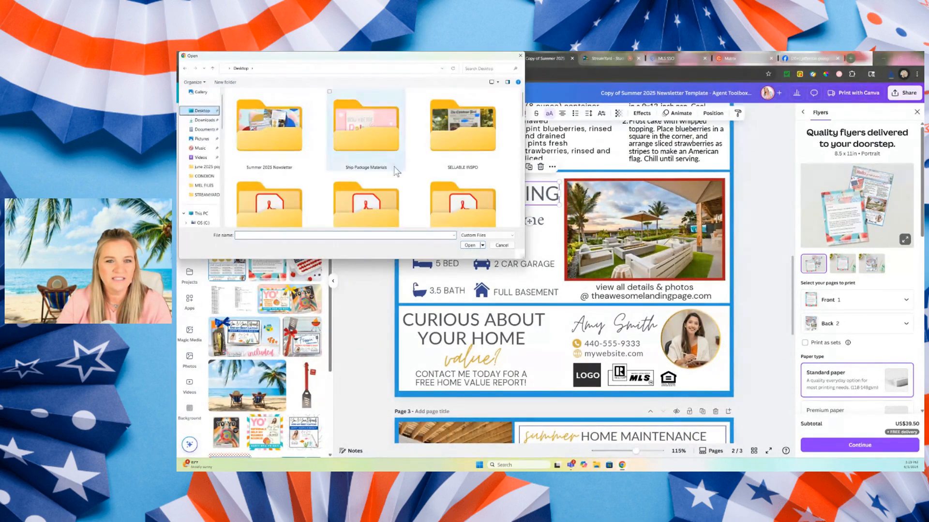
scroll(394, 166, "down", 15)
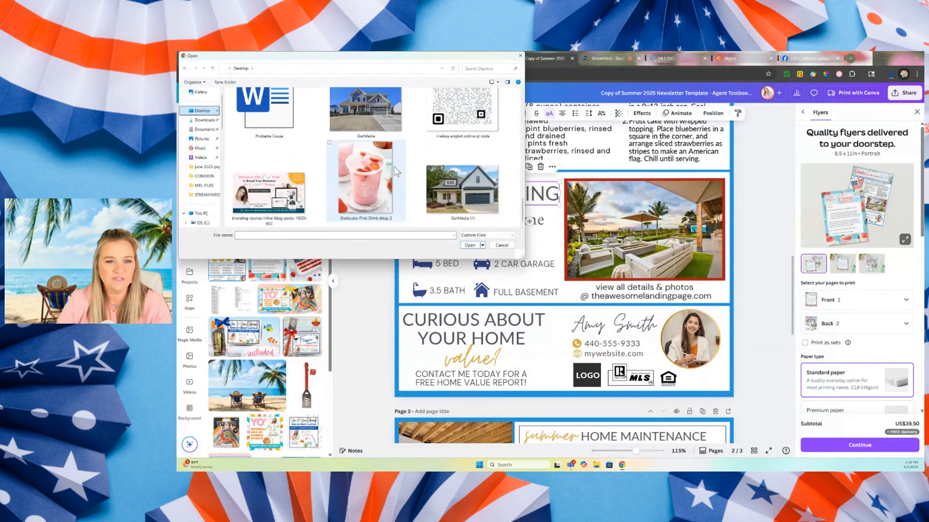
left_click(462, 190)
left_click(469, 246)
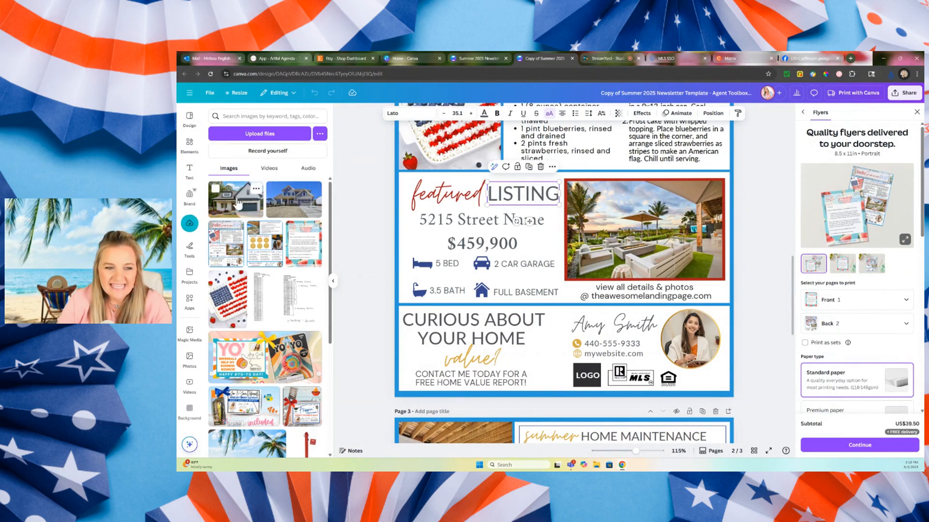
left_click_drag(235, 202, 593, 208)
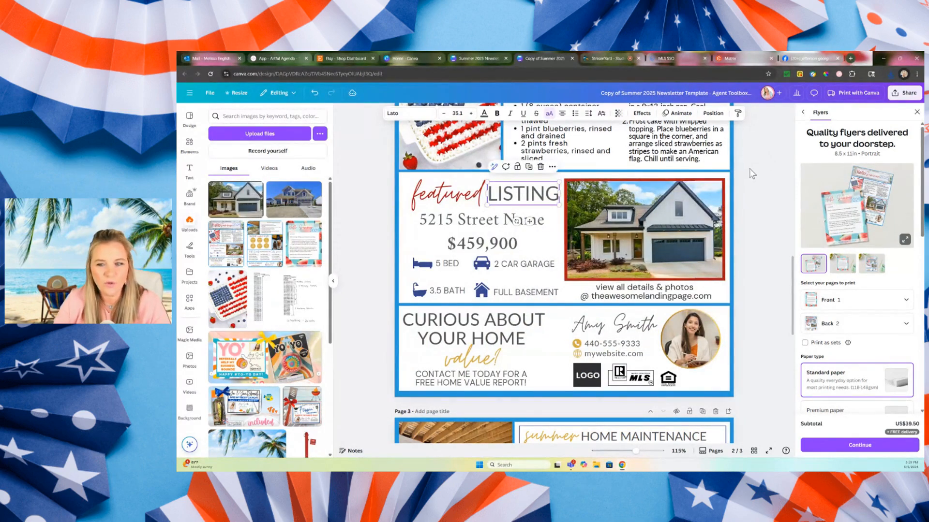
Replace the placeholder street name with the street address copied from the MLS listing, and widen its text box to fit one line.
double_click(479, 226)
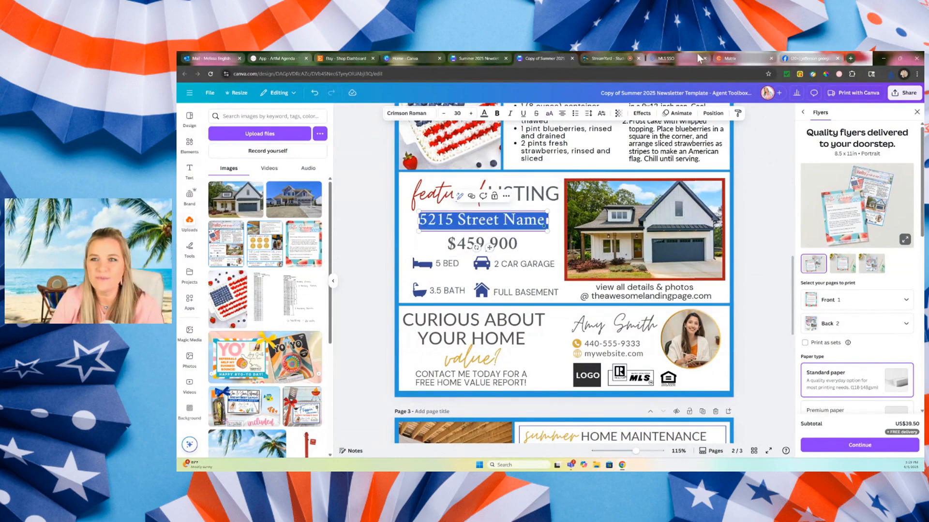
left_click(726, 58)
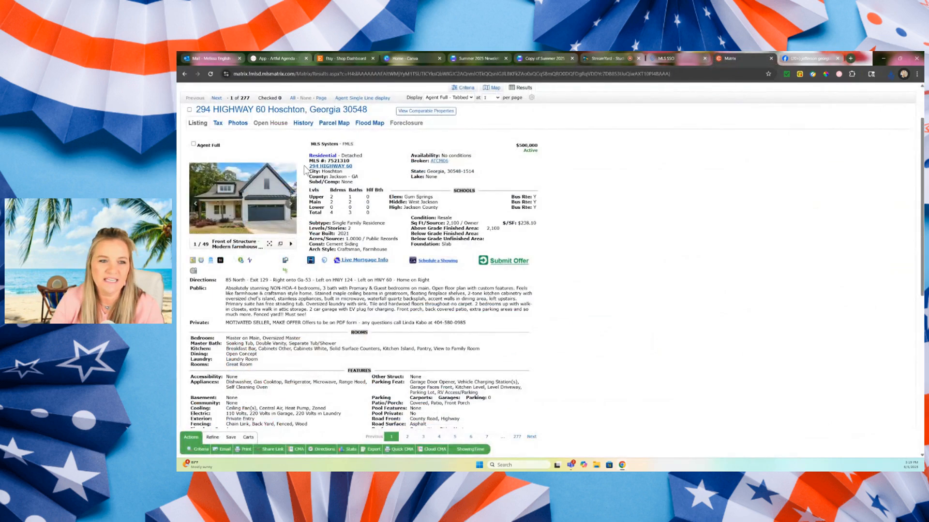
left_click_drag(307, 166, 352, 166)
right_click(338, 168)
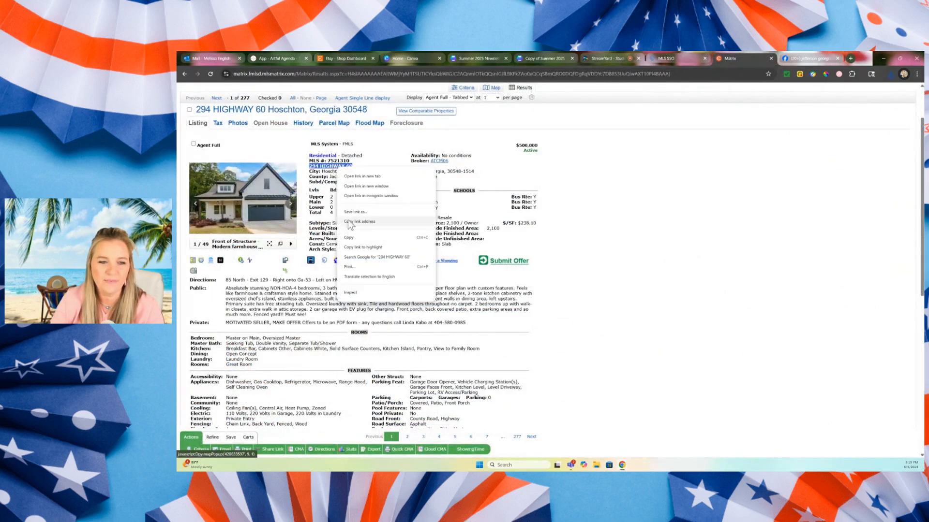
left_click(349, 238)
left_click(541, 58)
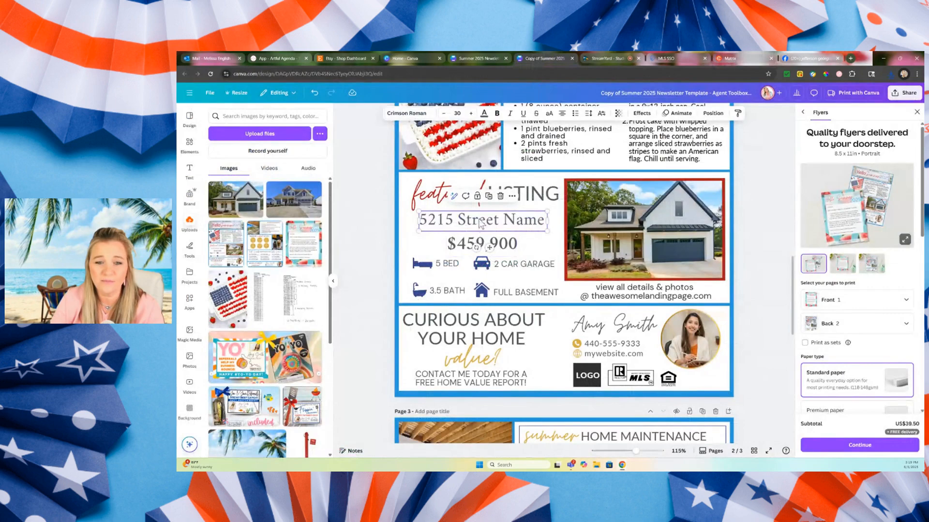
key("ctrl+v")
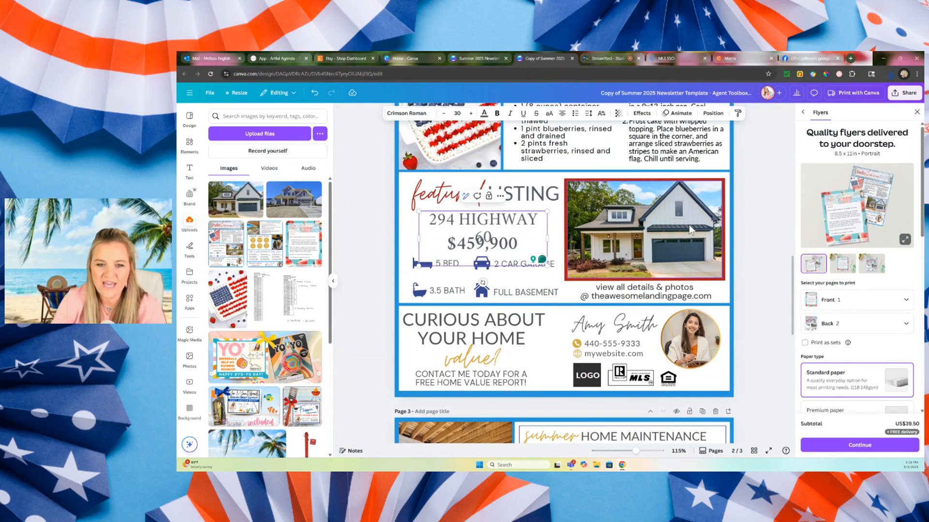
left_click_drag(547, 238, 560, 241)
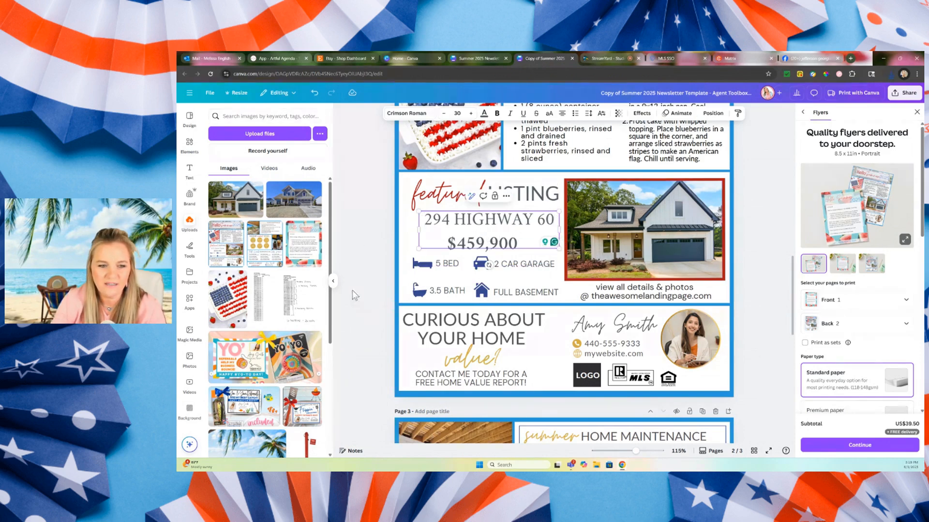
left_click(333, 281)
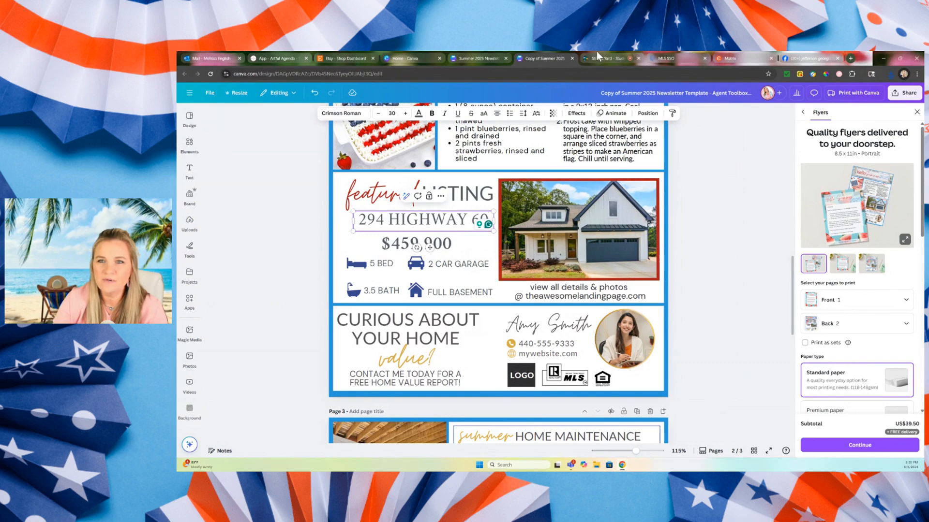
Change the featured listing's price to $500,000, matching the price in the MLS.
left_click(745, 53)
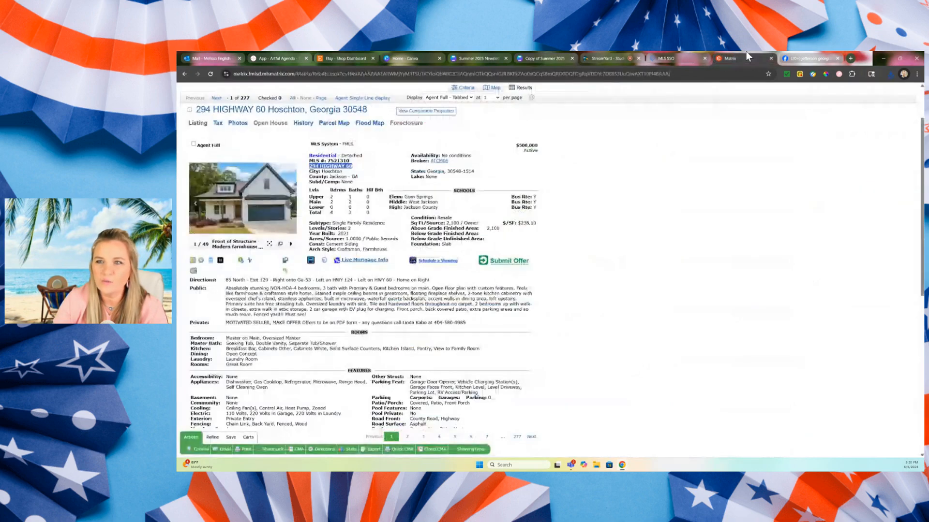
left_click(523, 56)
left_click(420, 244)
double_click(420, 244)
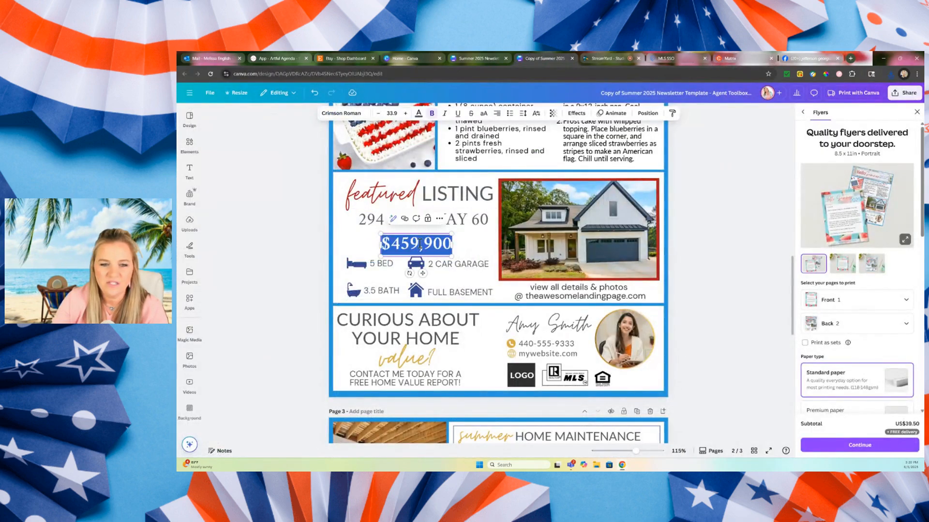
left_click_drag(391, 244, 418, 234)
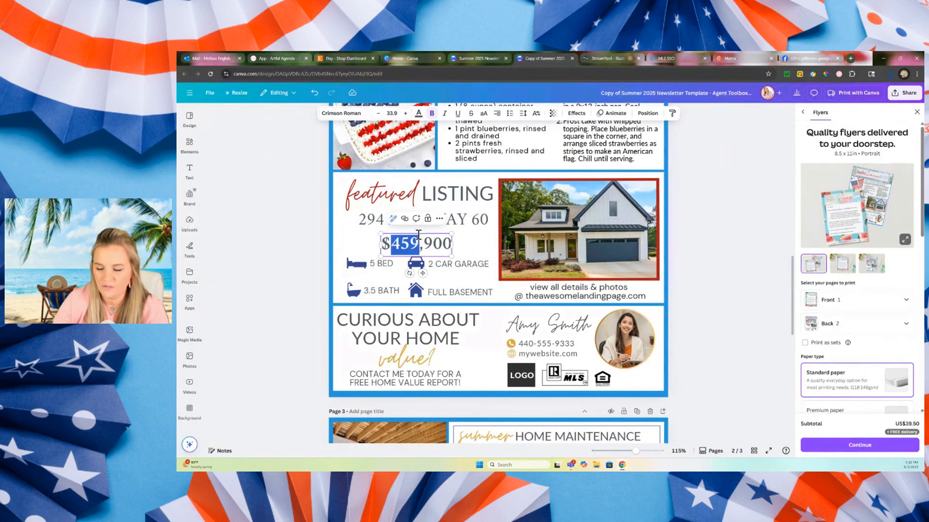
type("500")
key("Right")
key("Delete")
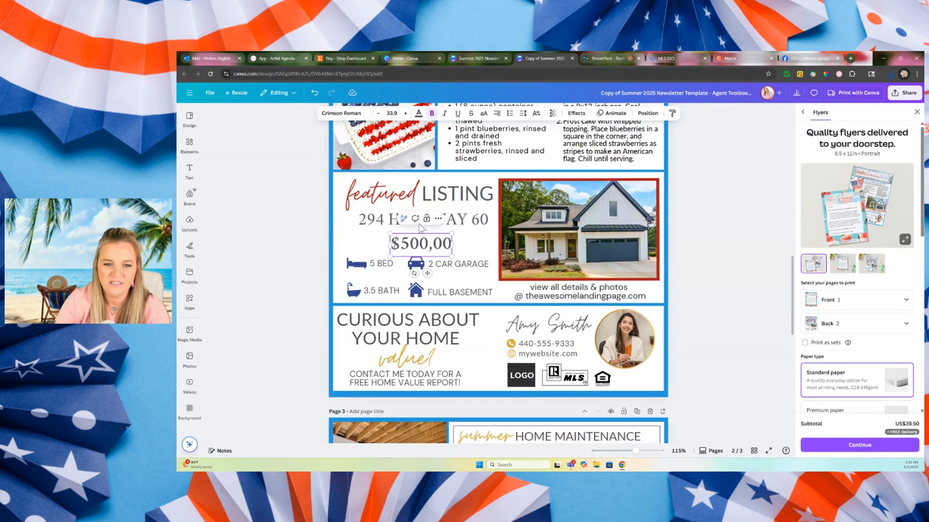
type("0")
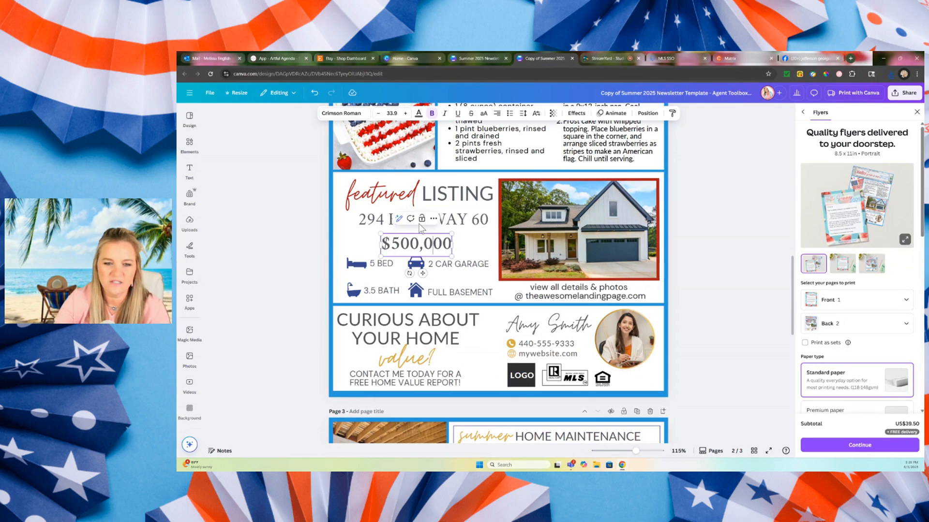
Check the MLS listing for basement and lot details, and replace the "FULL BASEMENT" text in the newsletter with "NO HOA - 1 ACRE".
left_click(387, 264)
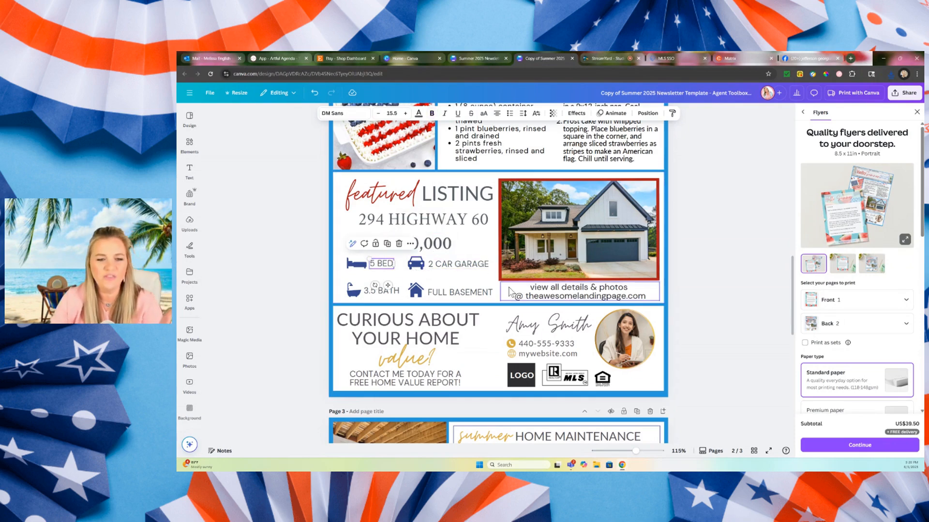
left_click_drag(467, 293, 466, 292)
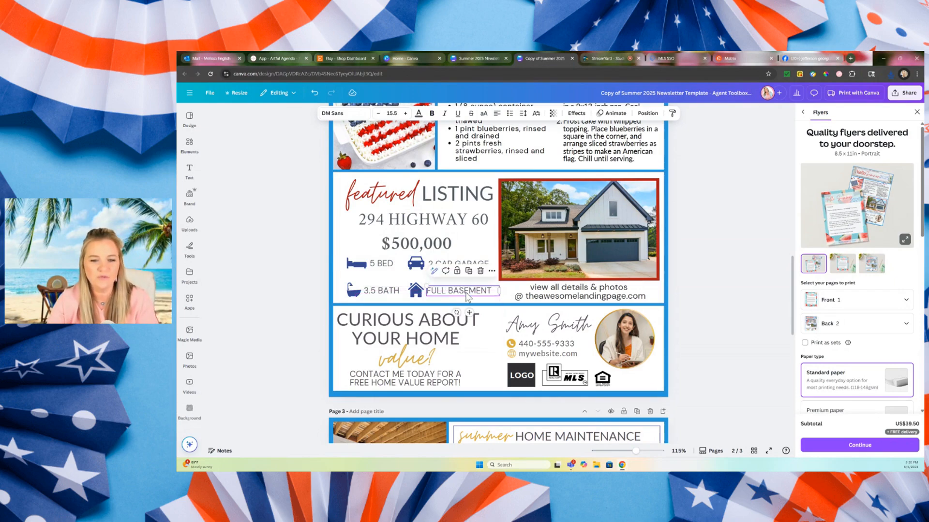
left_click(727, 56)
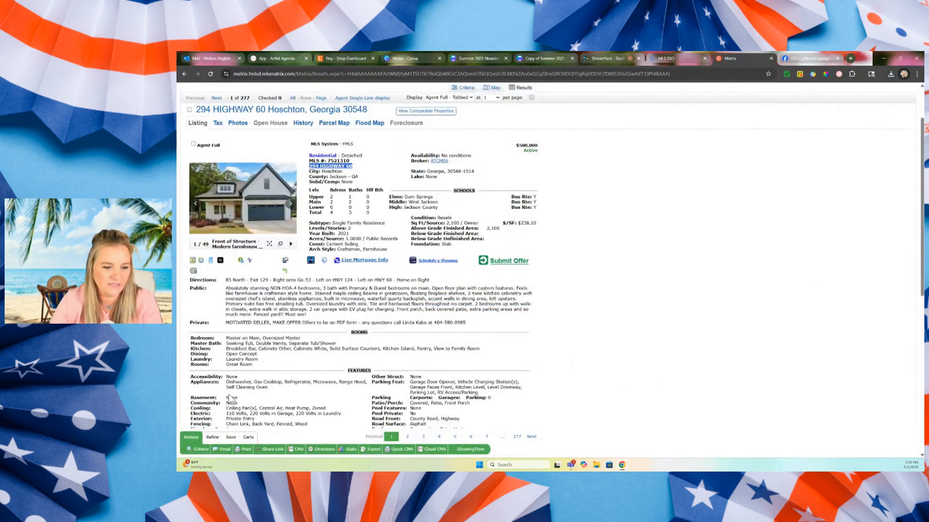
double_click(346, 182)
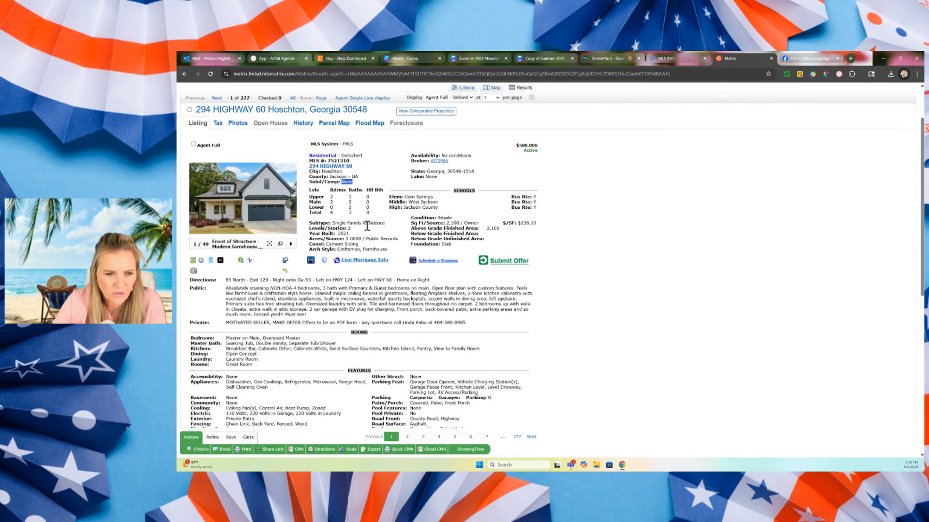
left_click(537, 52)
double_click(440, 292)
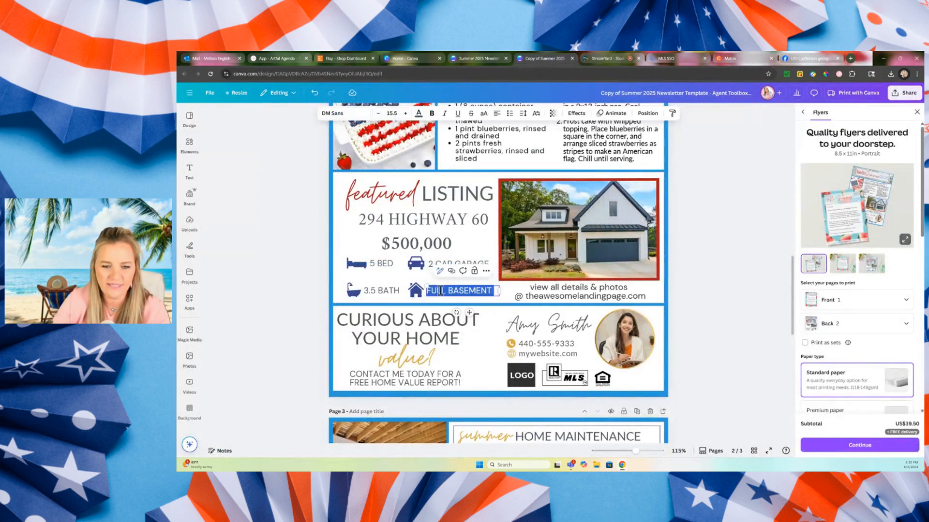
type("NO HOA - 1 ACRE")
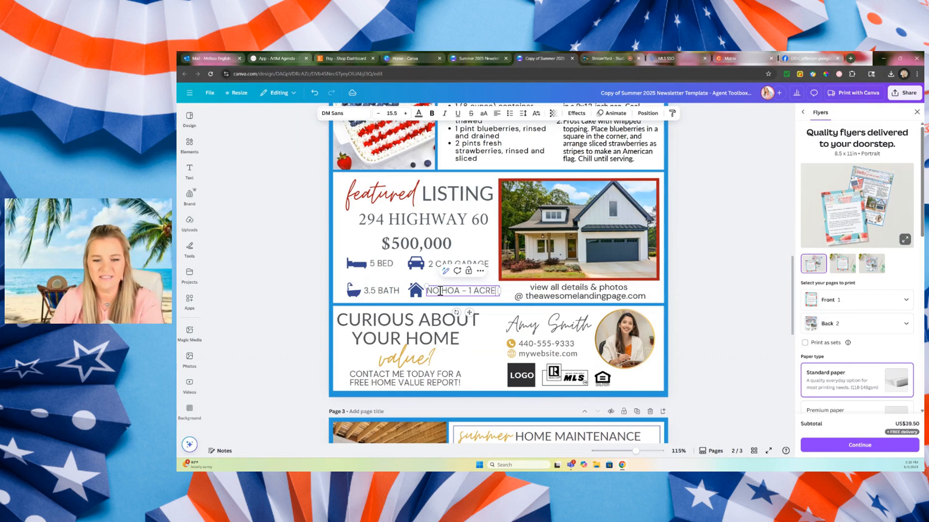
left_click(707, 262)
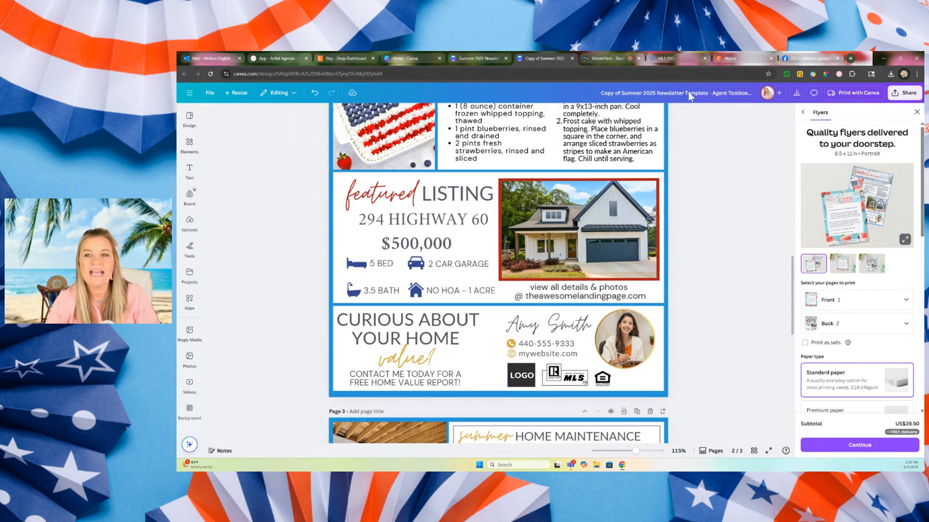
Replace the details and website caption under the featured listing's photo with "LISTED BY:".
triple_click(562, 294)
left_click(554, 289)
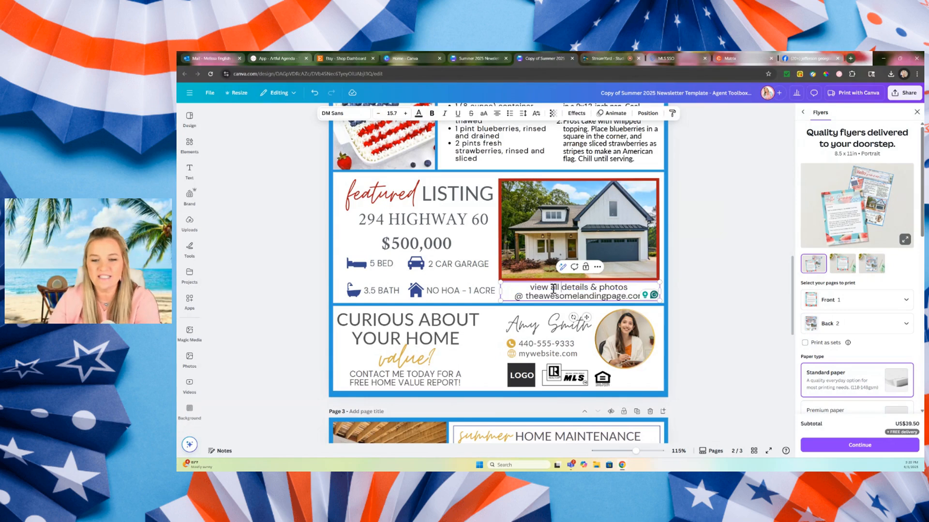
left_click_drag(532, 289, 698, 304)
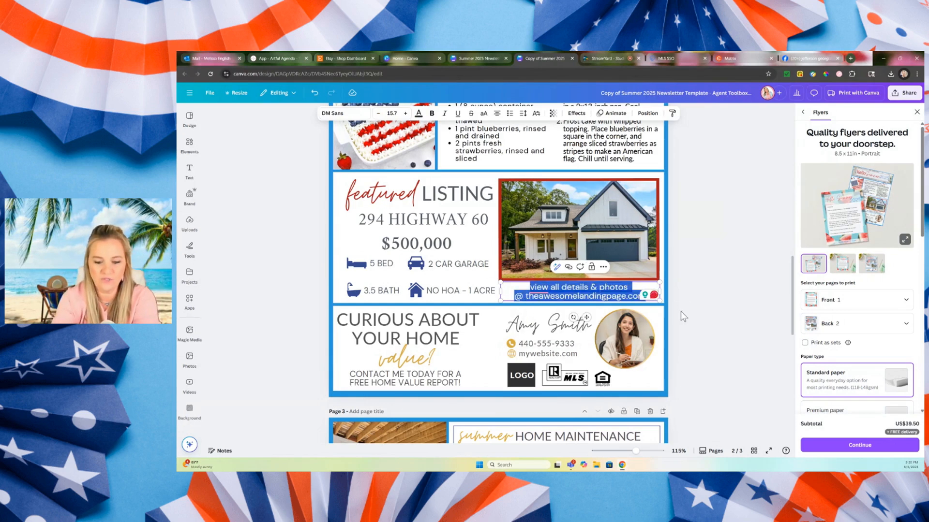
type("LISTED BY:")
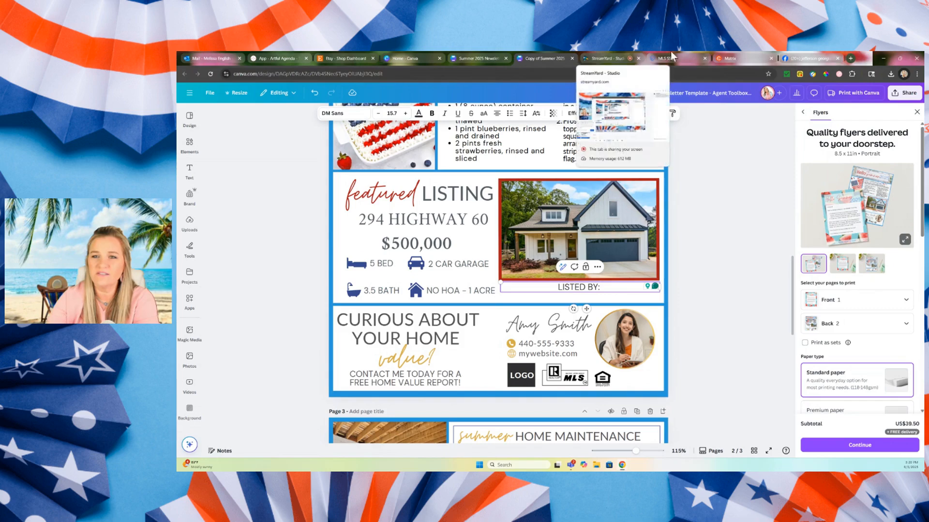
Copy the listing office name, Atlanta Communities, from the MLS listing and paste it after "LISTED BY:" under the featured photo.
left_click(731, 58)
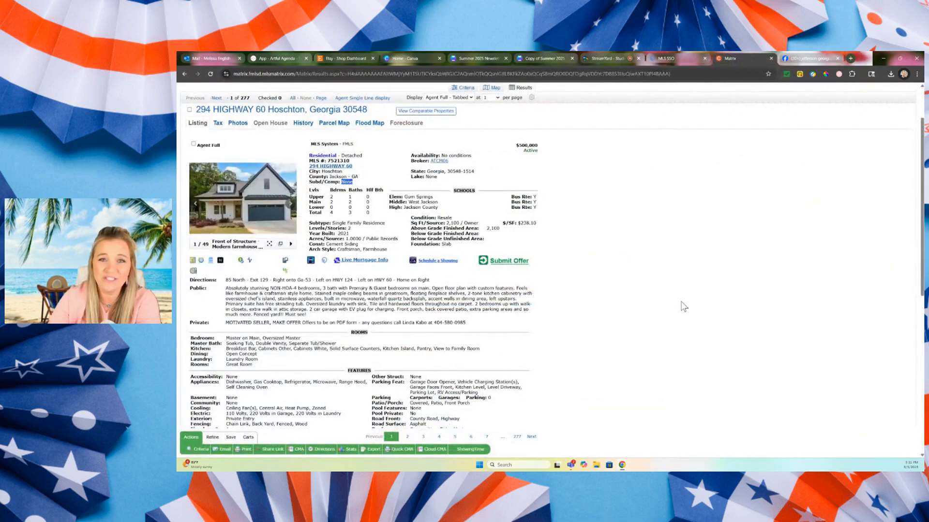
scroll(660, 353, "down", 10)
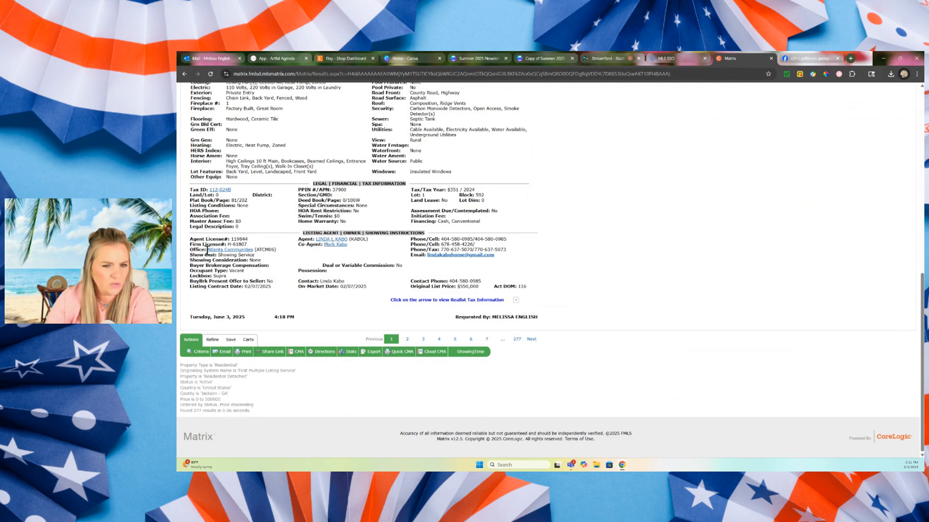
left_click_drag(208, 250, 251, 251)
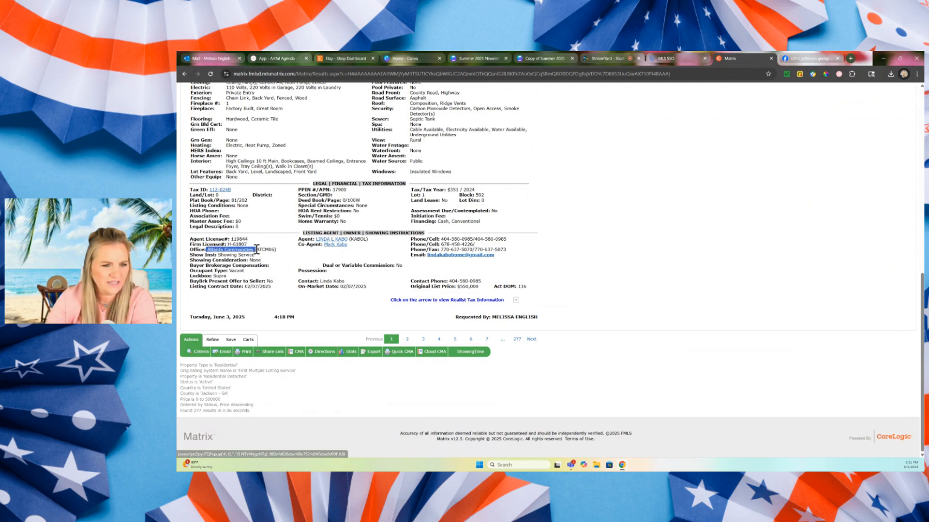
right_click(245, 253)
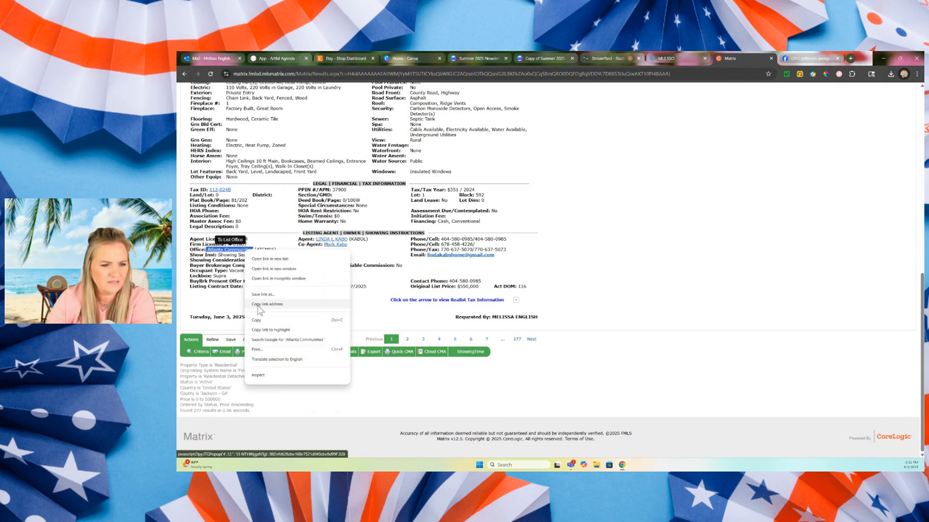
left_click(258, 320)
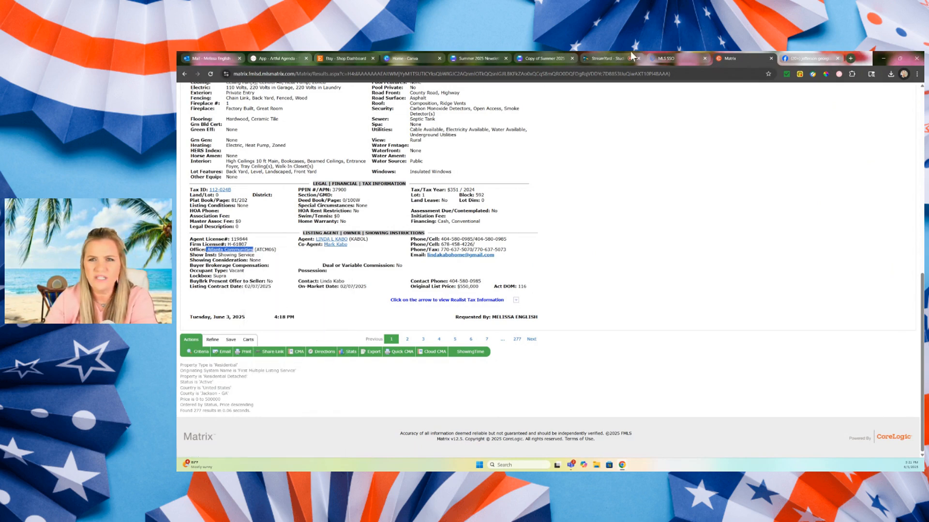
left_click(539, 53)
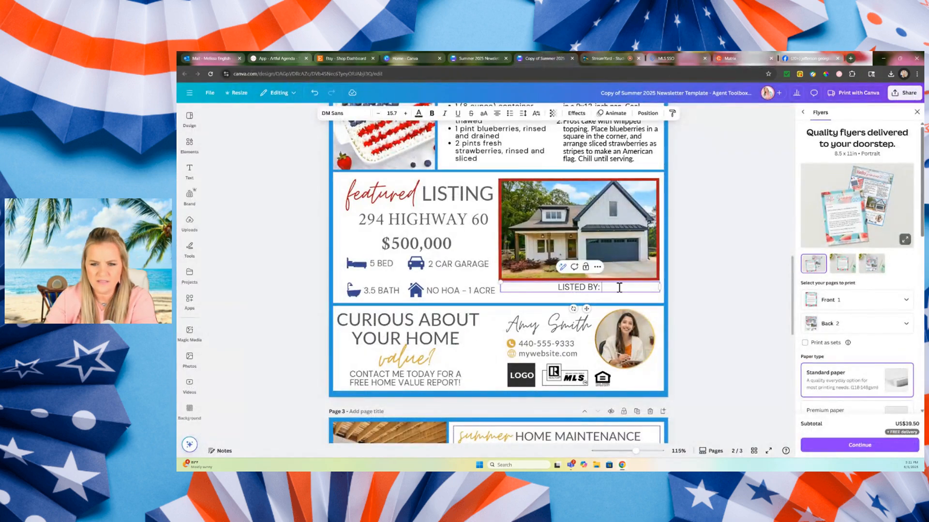
key("ctrl+v")
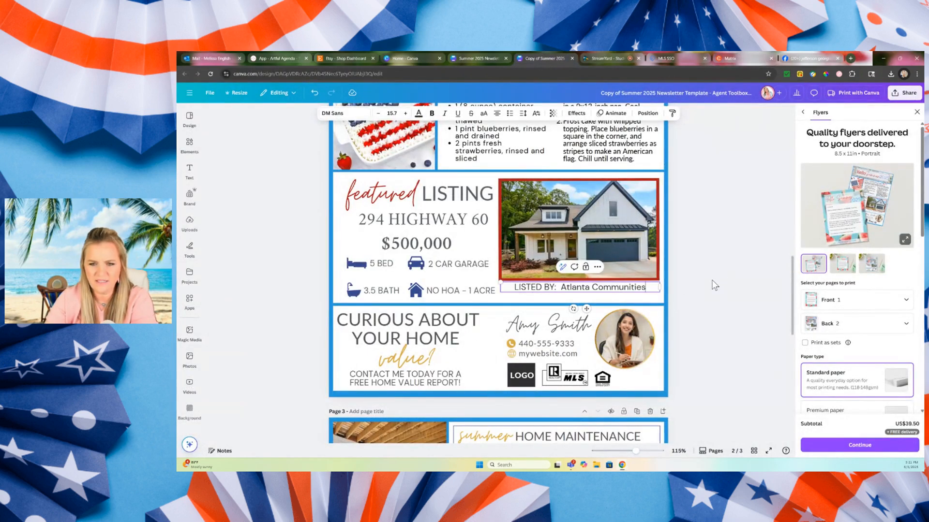
Add a second line reading "Contact Me For Details" to the caption under the featured listing's photo.
key("Return")
type("C")
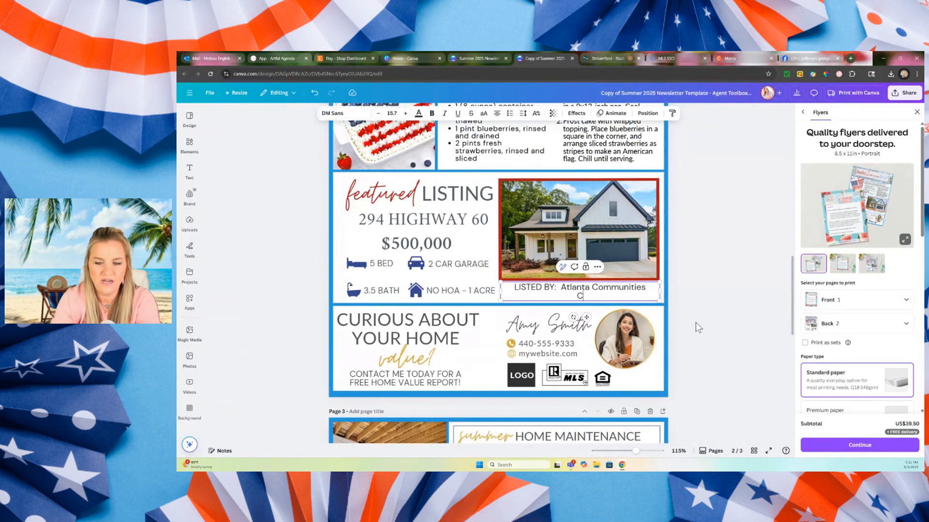
type("ontact Me")
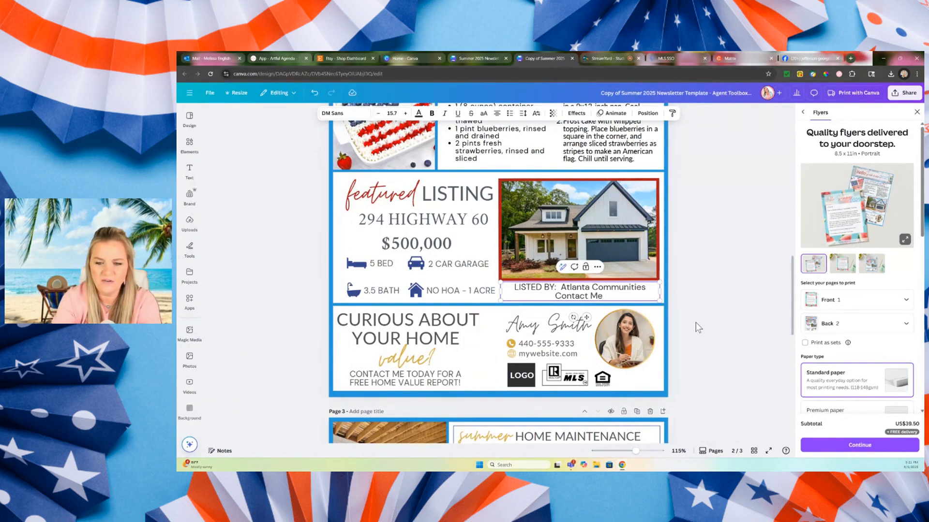
type(" For Details")
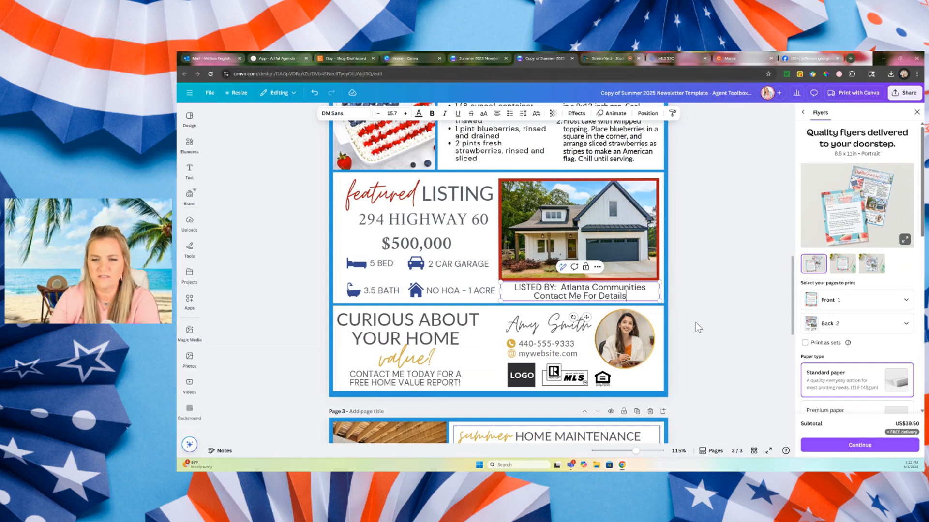
left_click(699, 304)
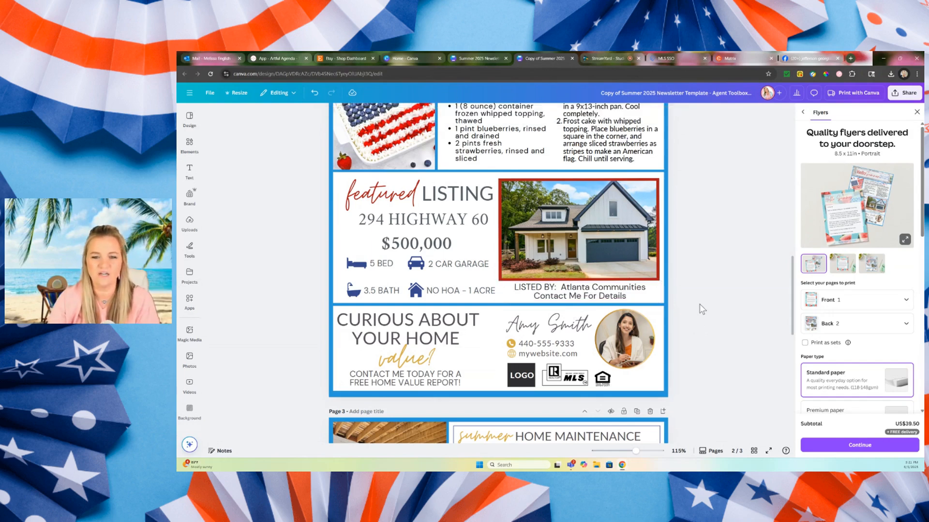
left_click(390, 322)
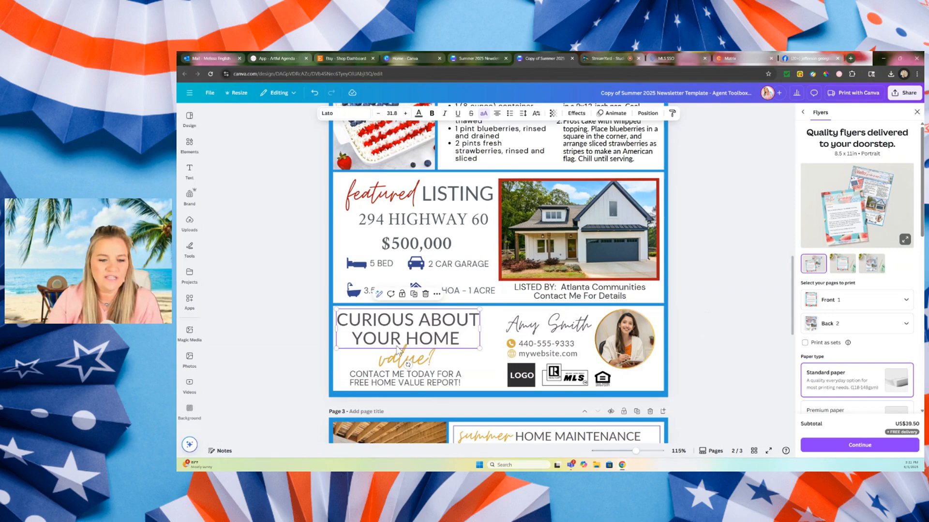
left_click(390, 385)
left_click(391, 385)
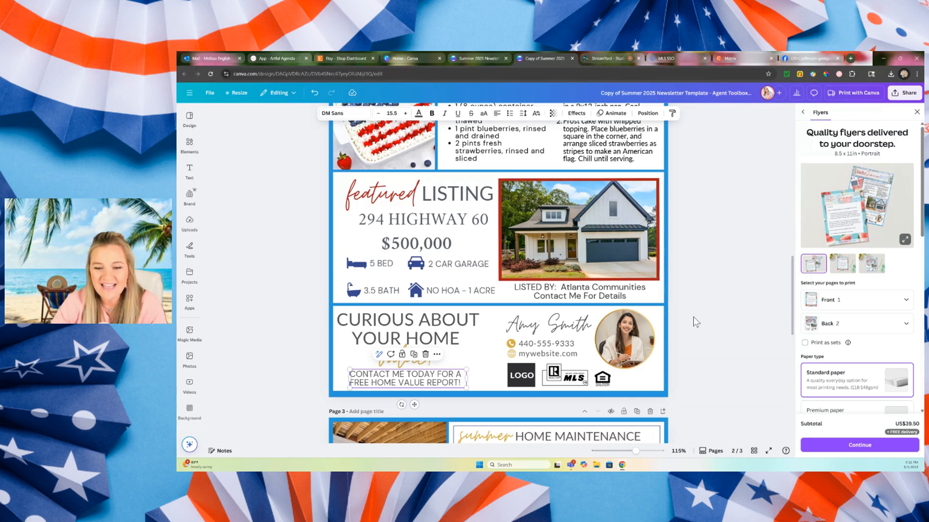
left_click(494, 343)
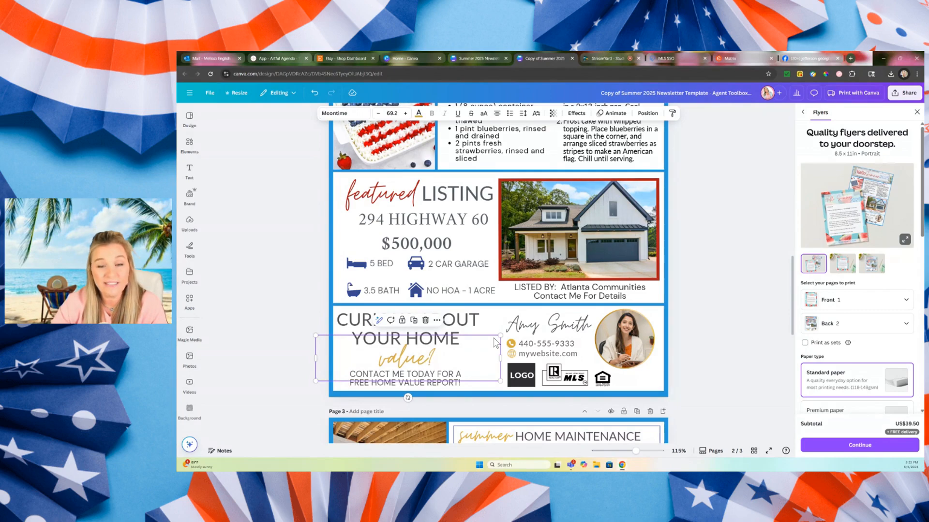
Replace the "CURIOUS ABOUT YOUR HOME" heading below the featured listing with "NEED A NEW YARD TO BBQ".
left_click(478, 323)
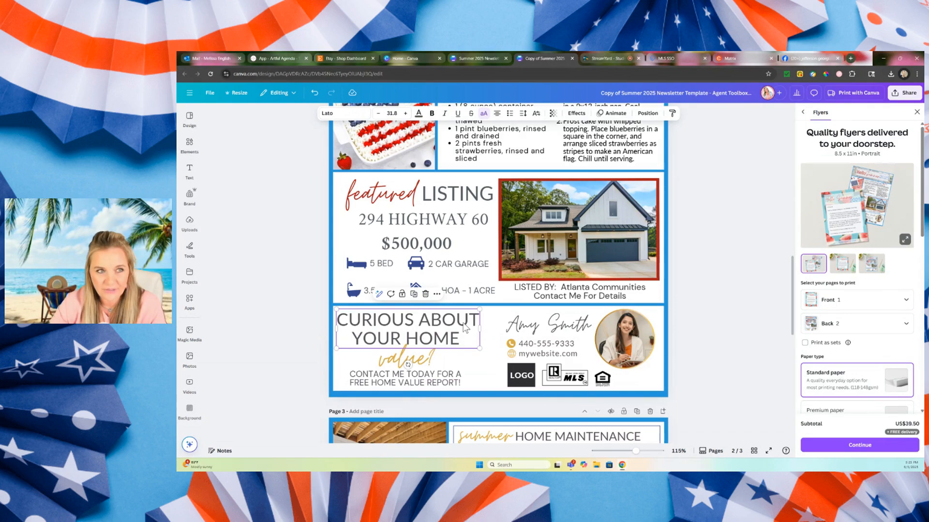
double_click(466, 325)
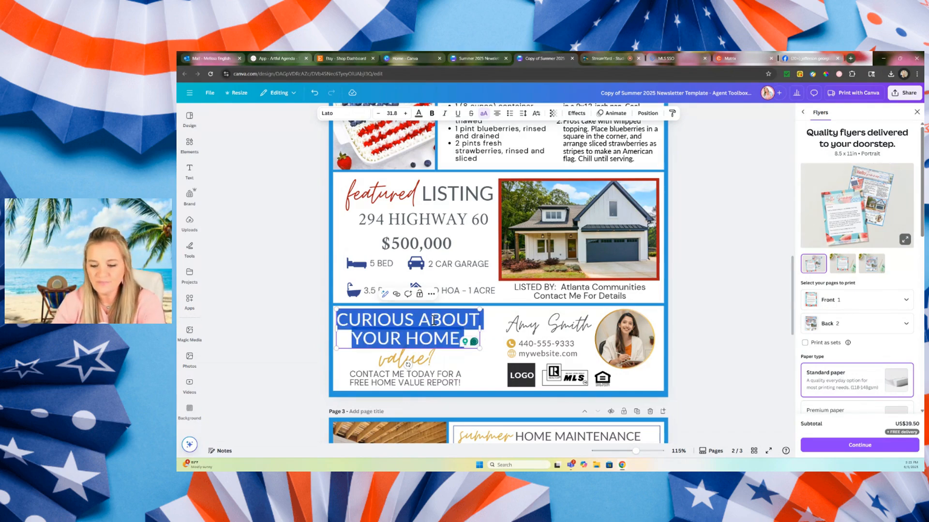
type("NEED A")
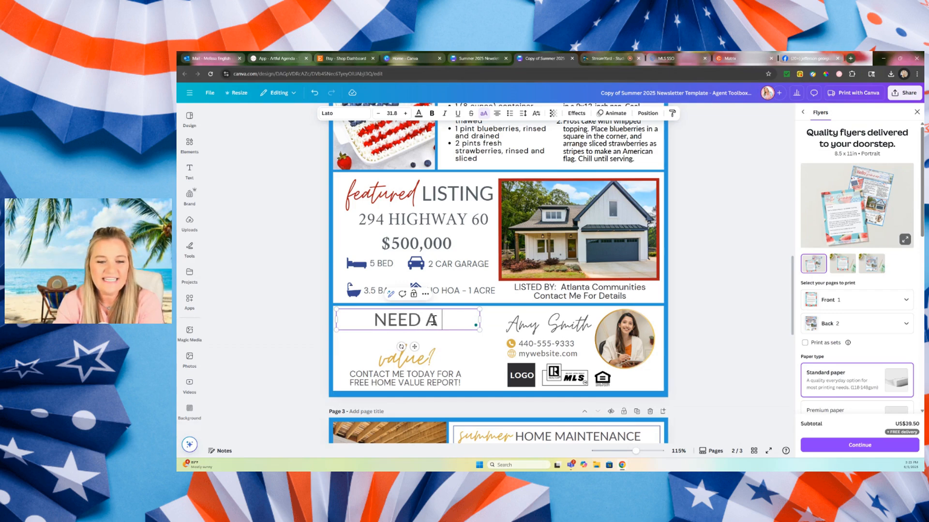
type(" NEW YAR")
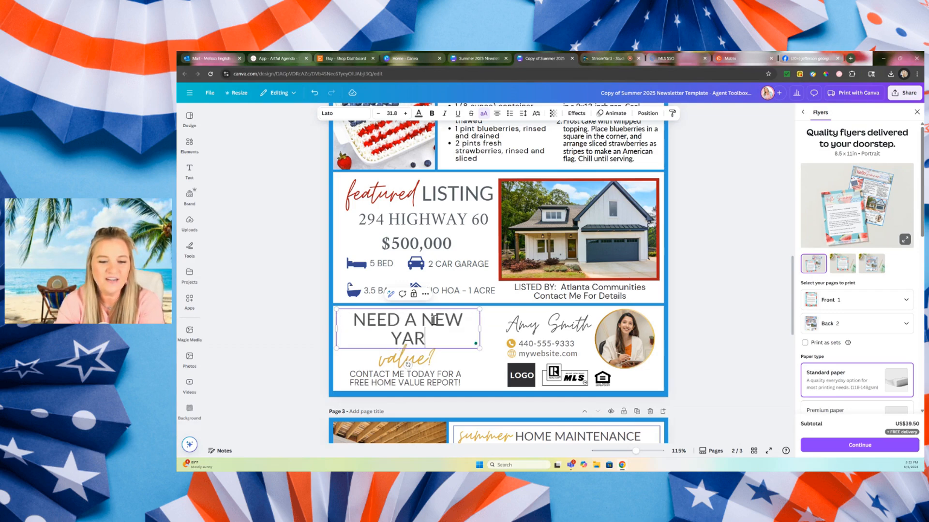
type("D TO BBYT")
key("BackSpace")
key("BackSpace")
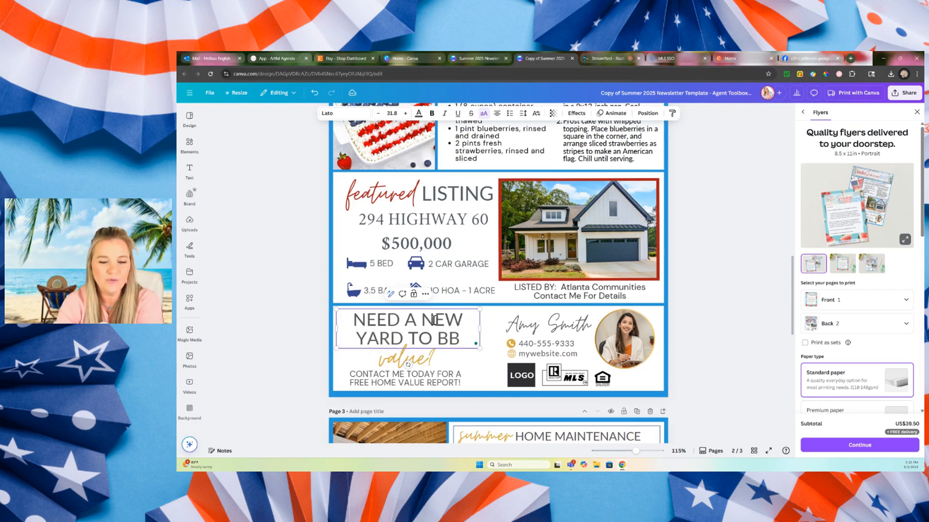
type("Q")
Change the gold script word "value?" under the heading to "this summer?".
left_click(421, 360)
left_click(421, 361)
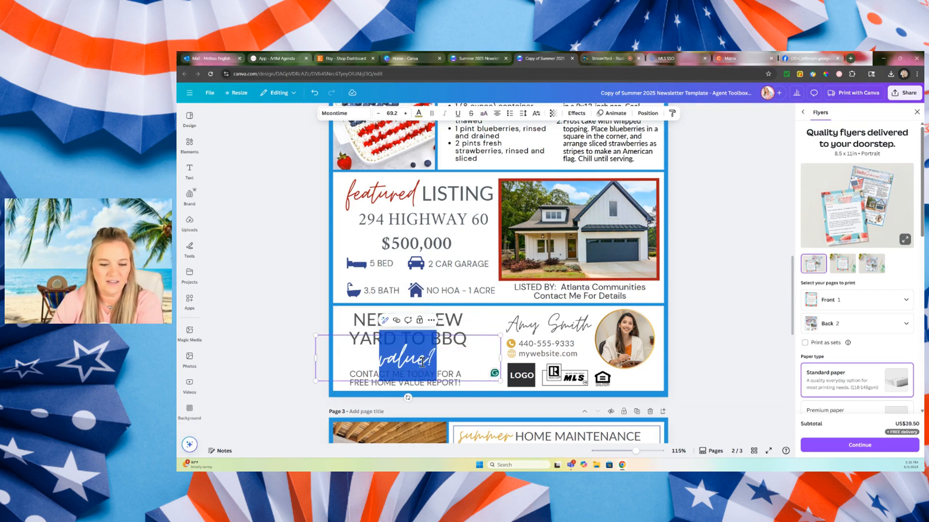
type("this summ")
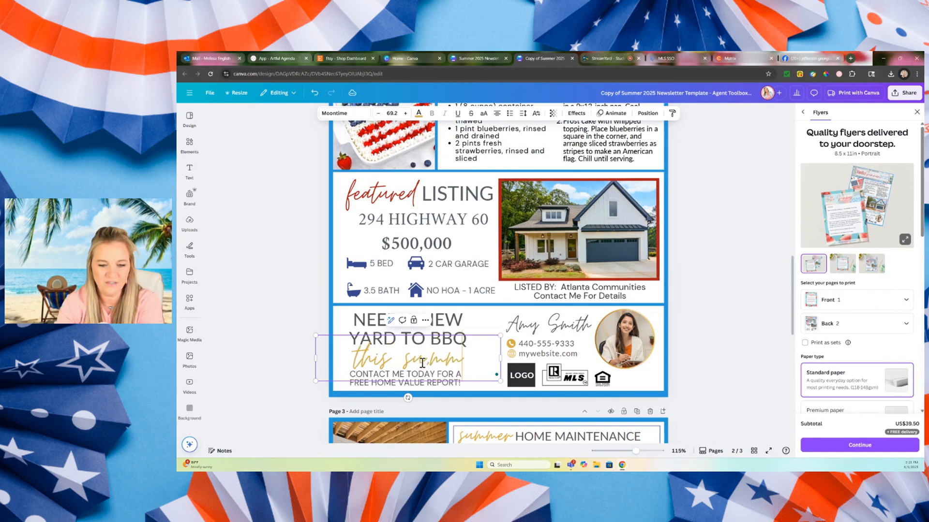
type("er!")
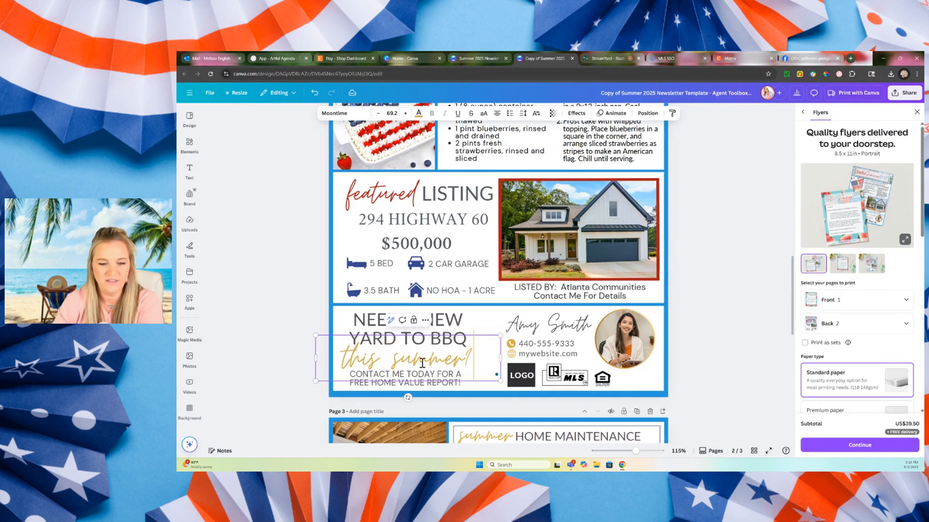
Replace "FREE HOME VALUE REPORT!" in the contact line with "LIST OF NEW HOMES!".
double_click(428, 384)
left_click(362, 386)
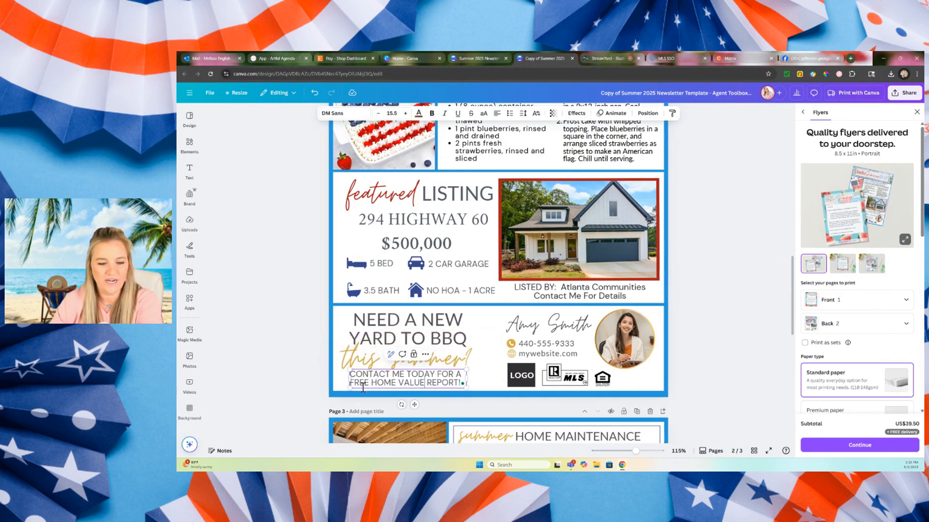
left_click_drag(353, 383, 468, 385)
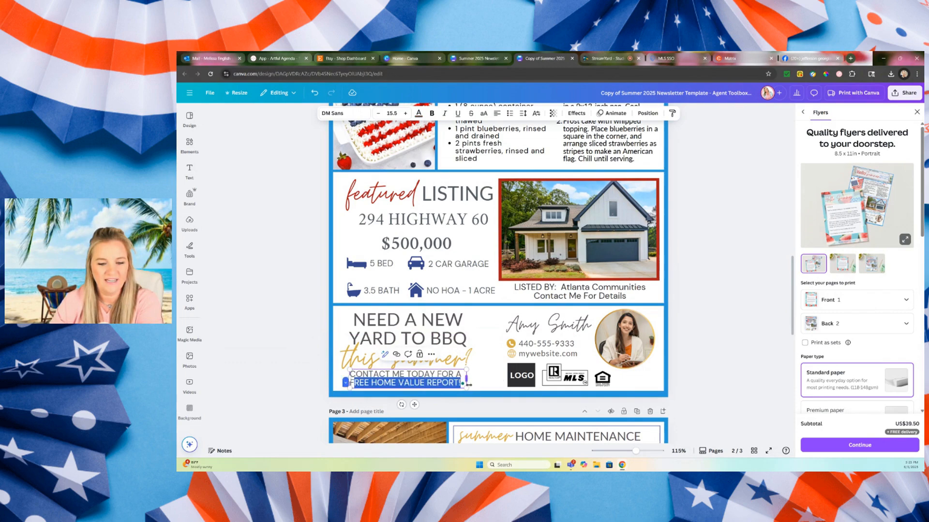
key("BackSpace")
type("LIS")
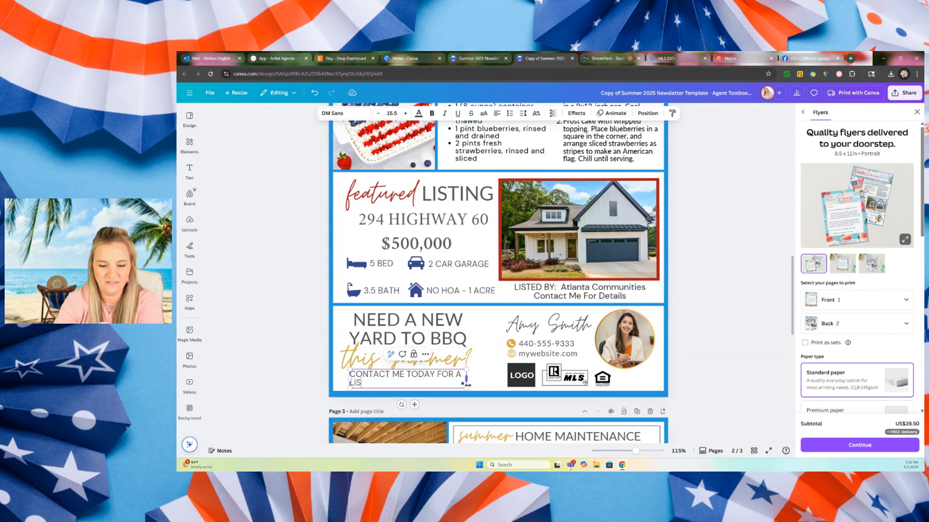
type("T OF NEW HOMES!")
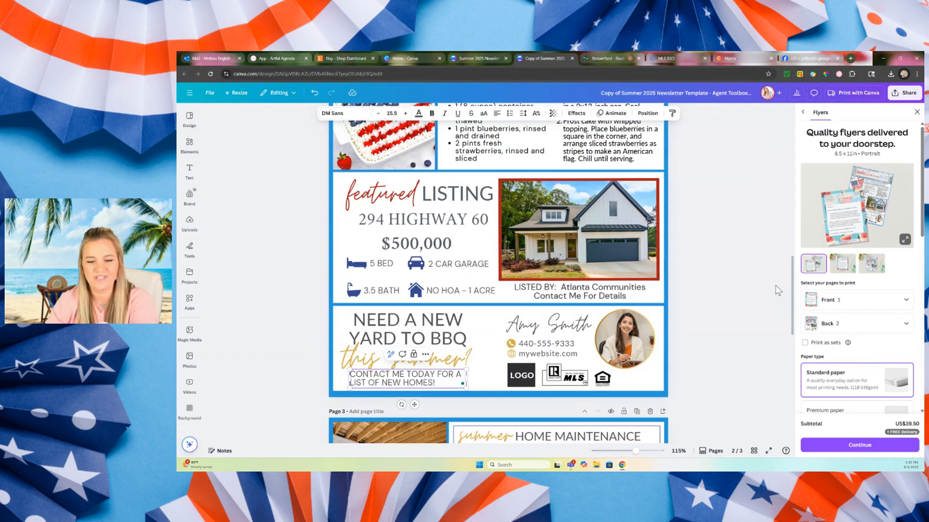
left_click(732, 304)
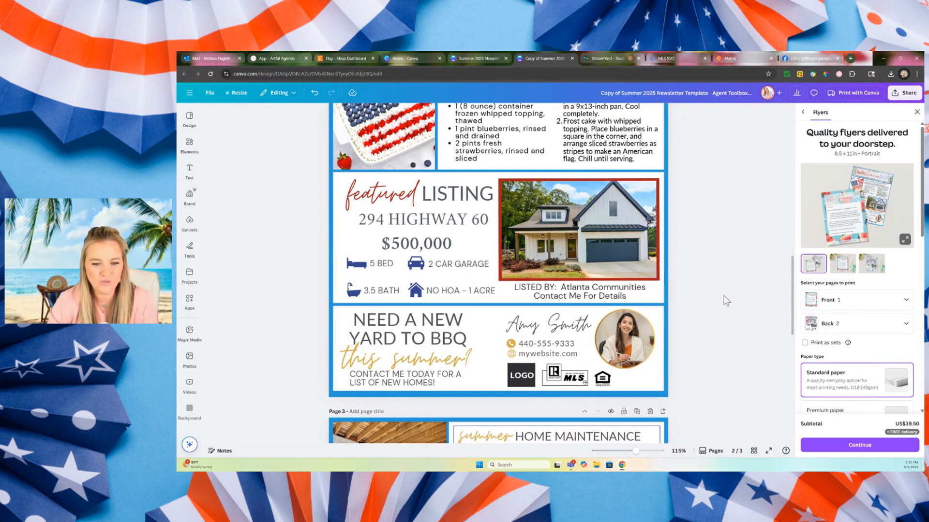
left_click(574, 326)
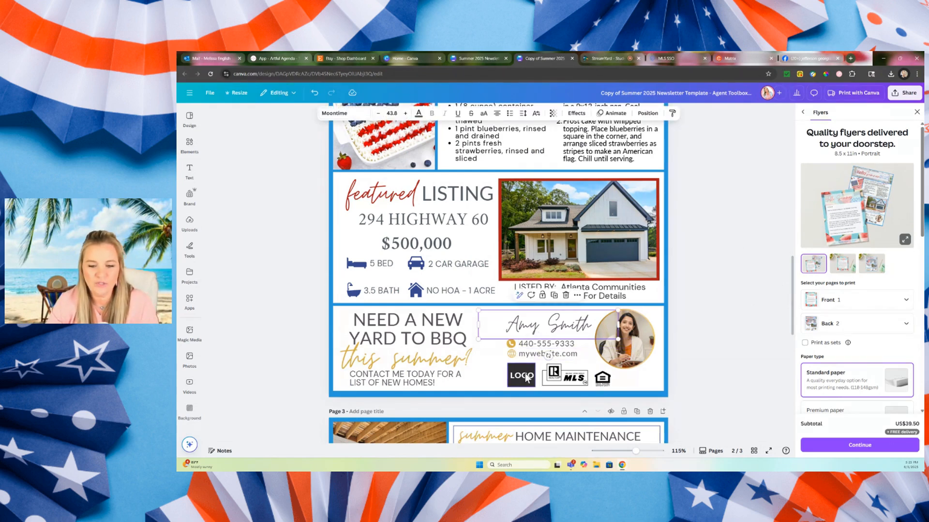
left_click(545, 382)
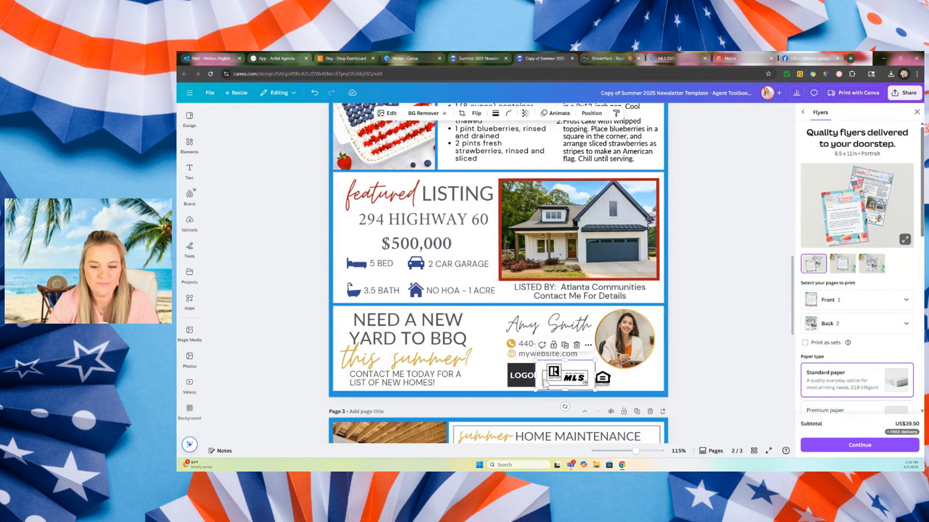
left_click(676, 376)
left_click(625, 335)
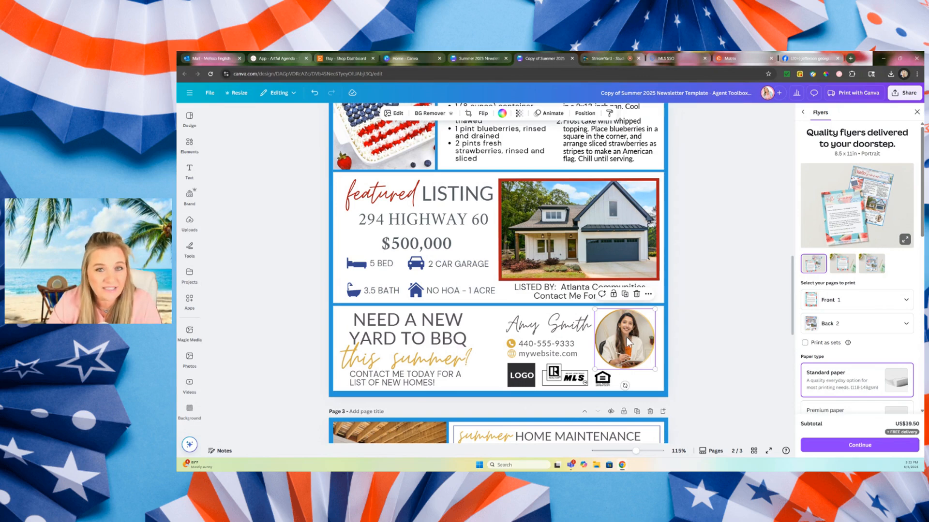
left_click(701, 327)
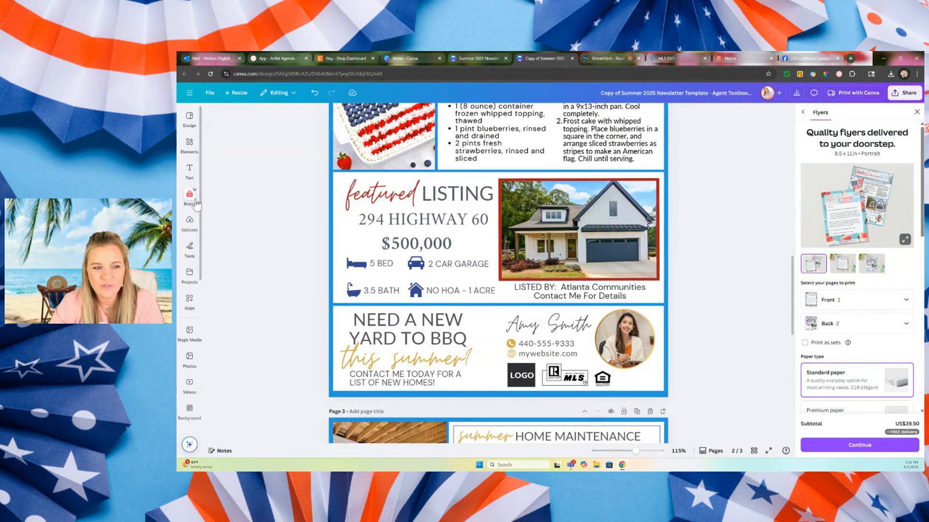
Try the uploaded house photo in the agent's round headshot frame, and undo the replacement.
left_click(189, 223)
left_click_drag(237, 208, 696, 338)
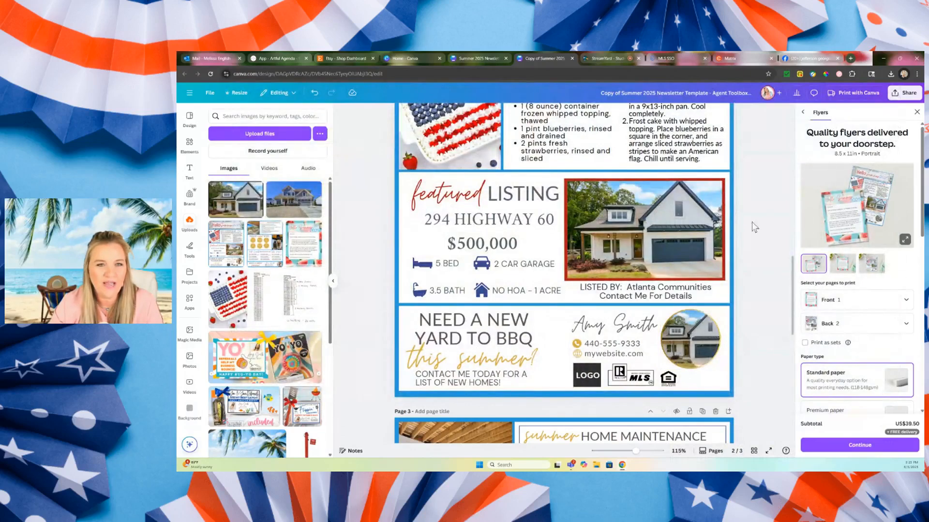
left_click(315, 93)
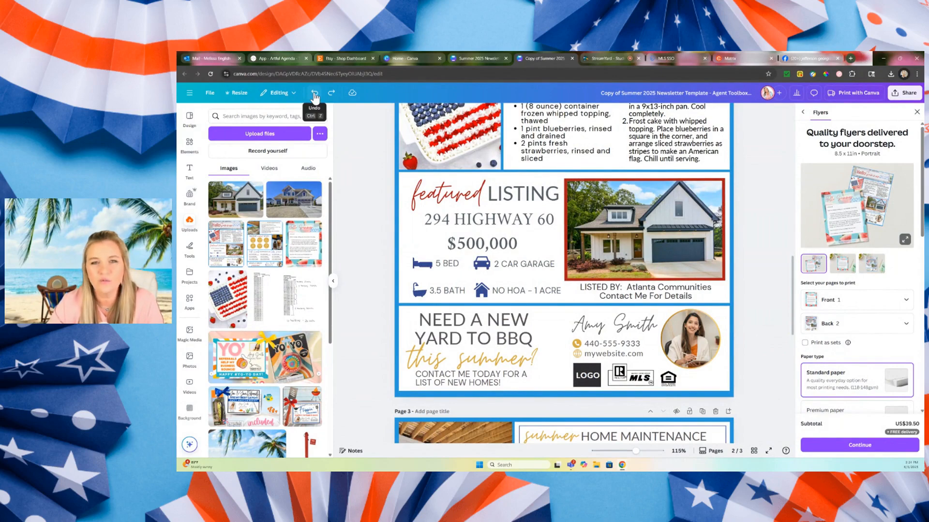
left_click(332, 281)
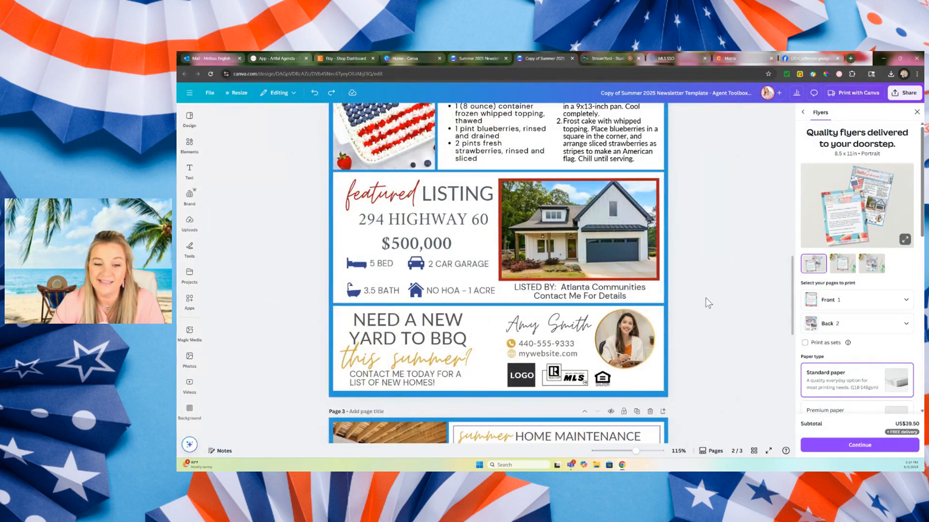
Switch to the FMLS site and open the April 2025 FMLS Statistics Overview report for the newsletter's market stats section.
scroll(707, 303, "down", 6)
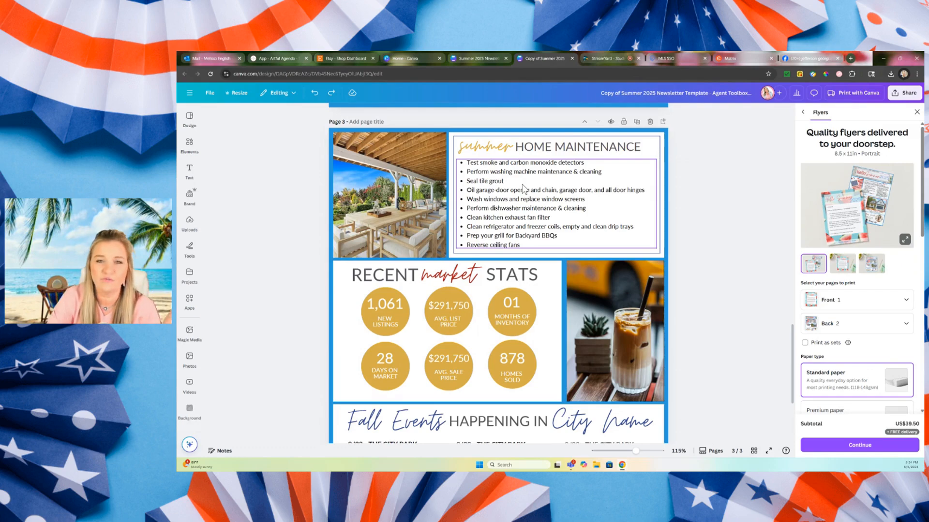
scroll(523, 188, "down", 3)
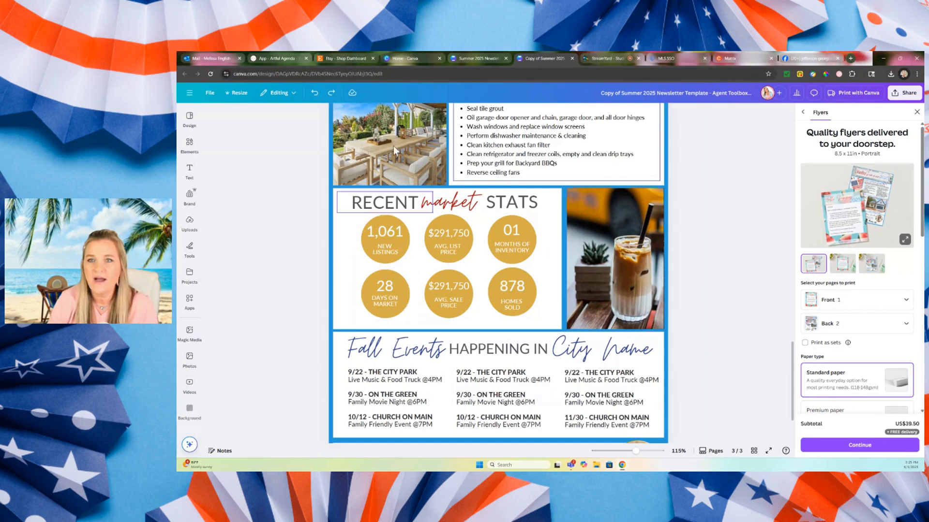
left_click(743, 57)
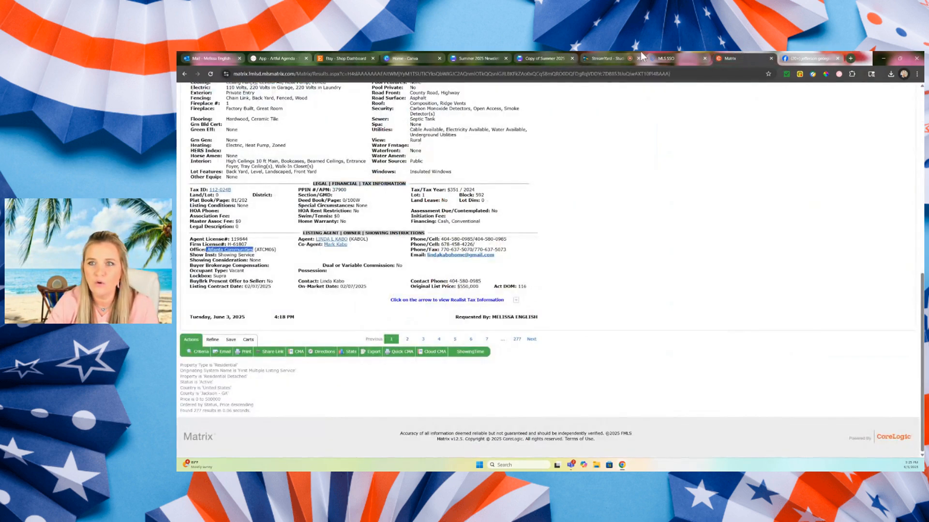
left_click(663, 56)
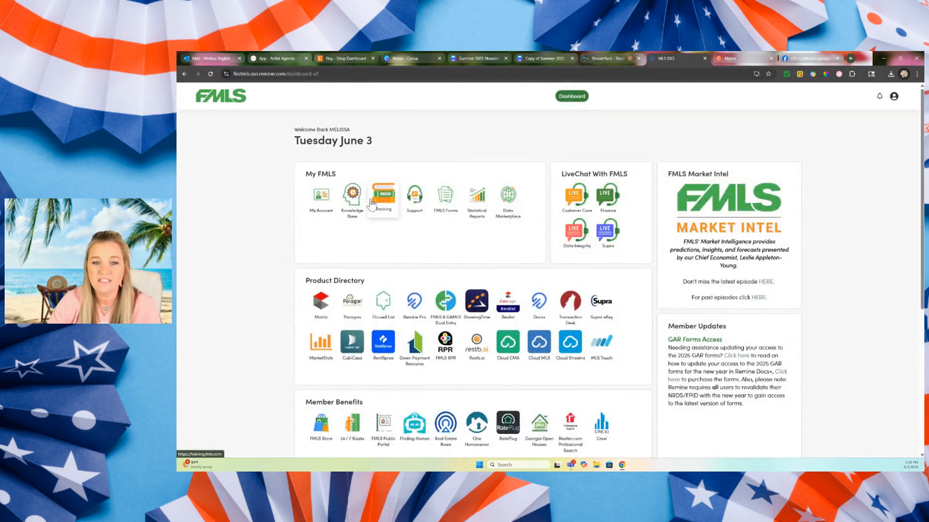
left_click(477, 212)
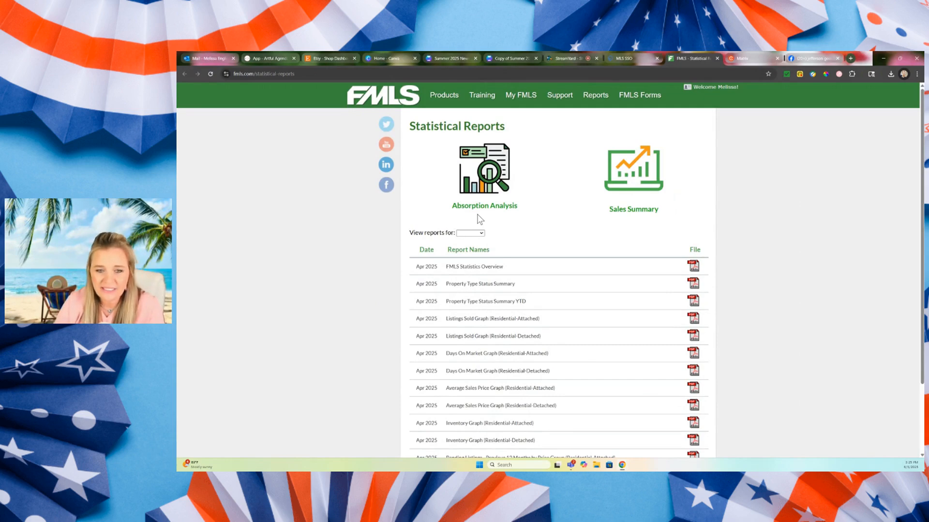
left_click(480, 233)
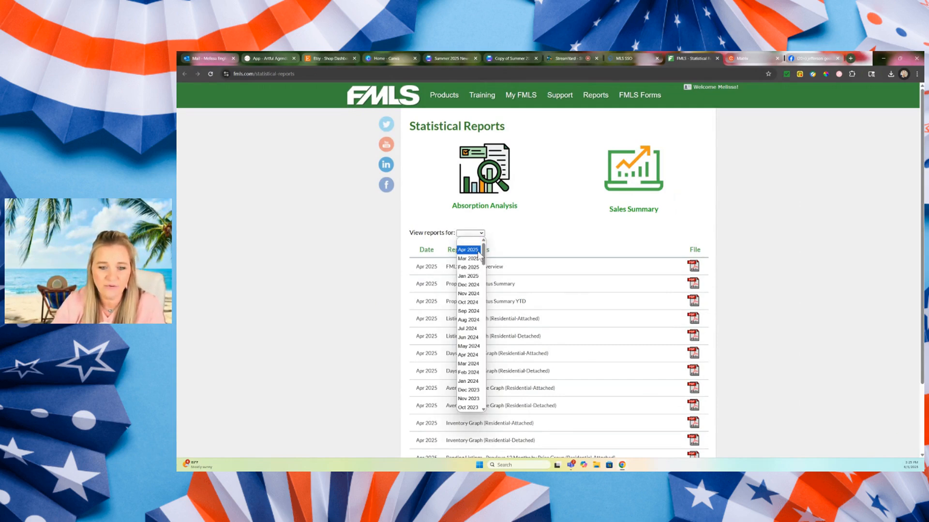
left_click(501, 243)
left_click(694, 266)
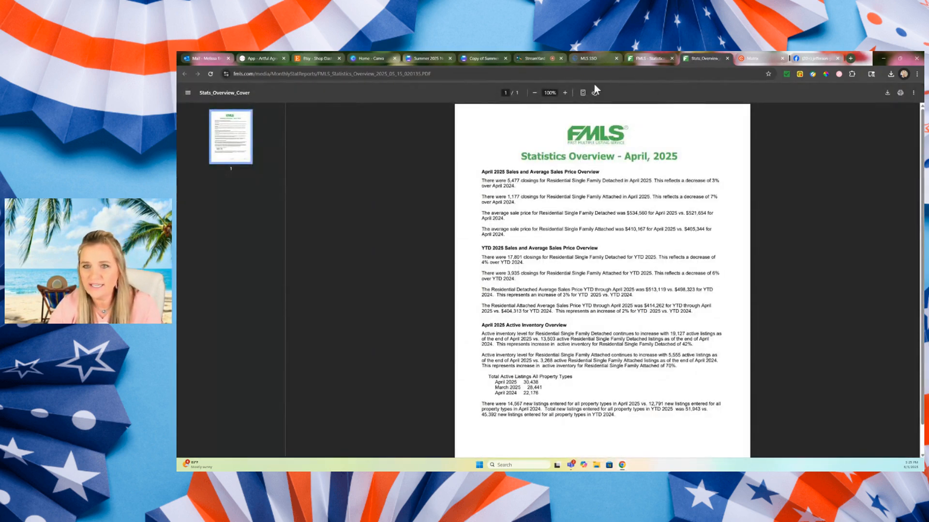
Enlarge the statistics overview to 175% and examine the April 2025 closings figure for Residential Single Family Detached.
left_click(565, 92)
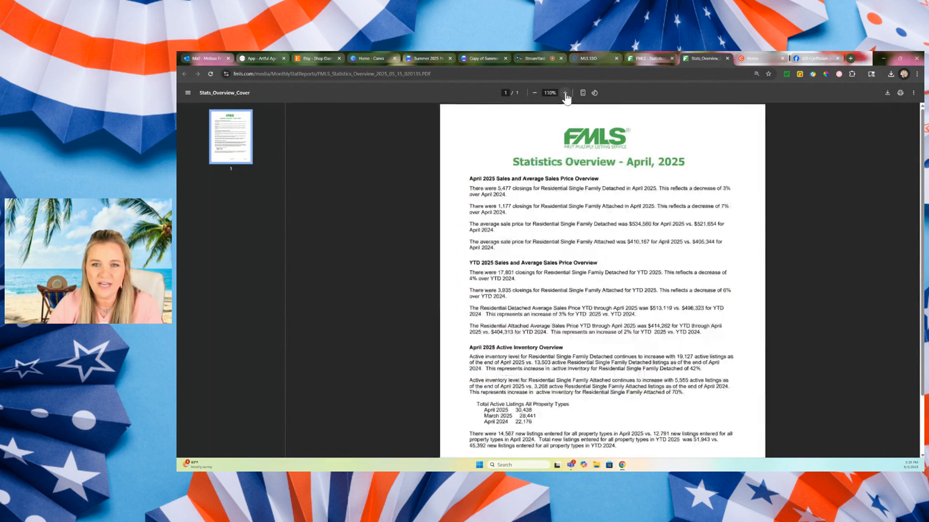
left_click(564, 93)
left_click(565, 93)
left_click(565, 93)
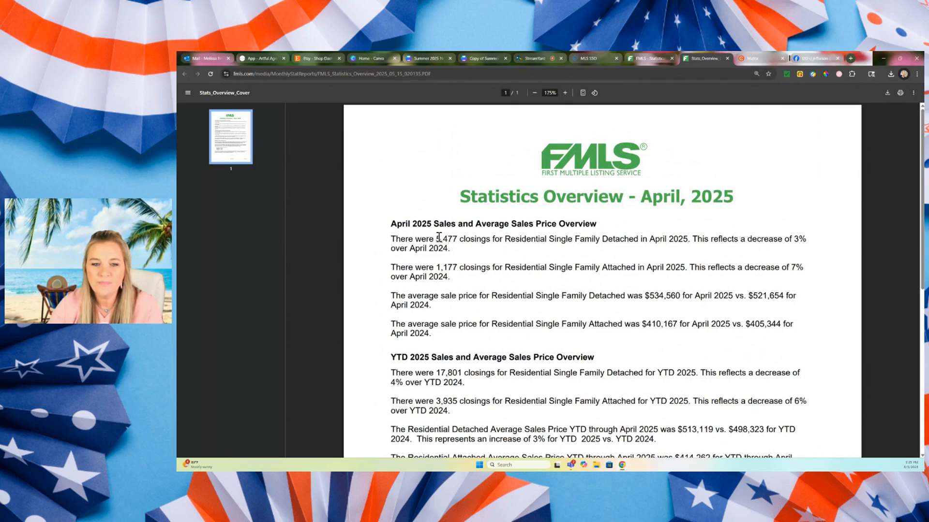
left_click_drag(438, 238, 457, 239)
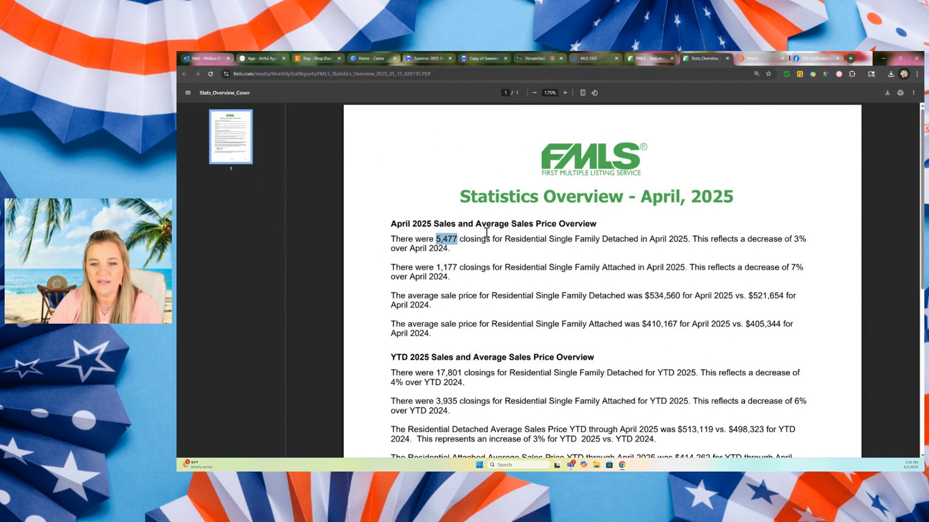
left_click_drag(649, 240, 688, 241)
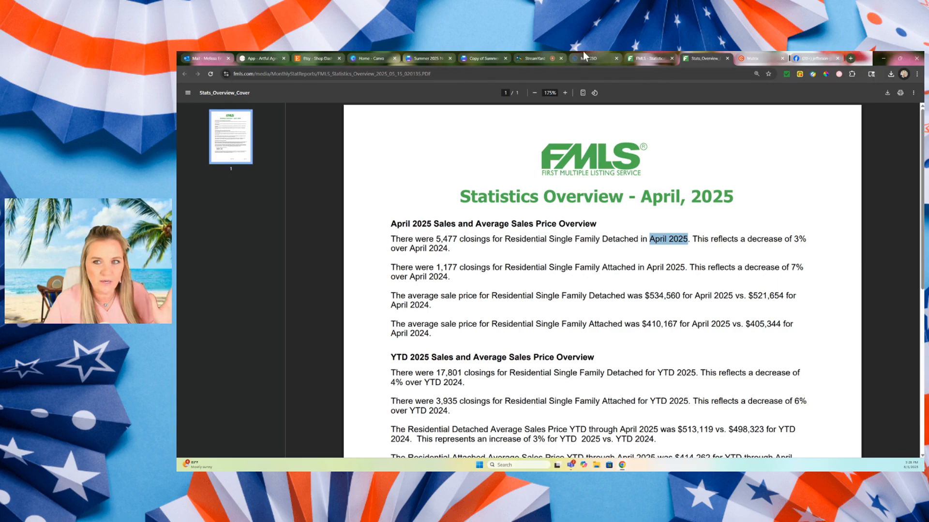
Look through the rest of the statistics overview, the list of available statistical reports and the FMLS dashboard.
left_click(596, 52)
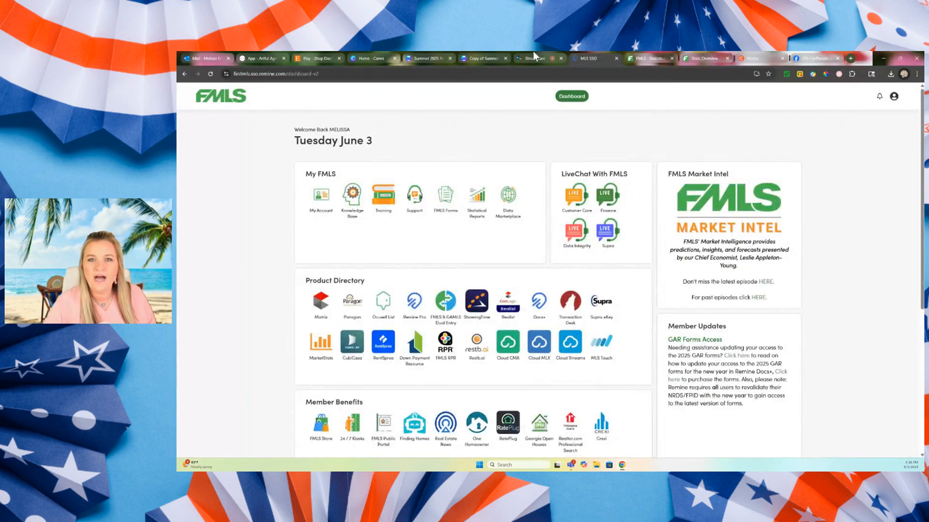
left_click(686, 56)
scroll(612, 286, "down", 3)
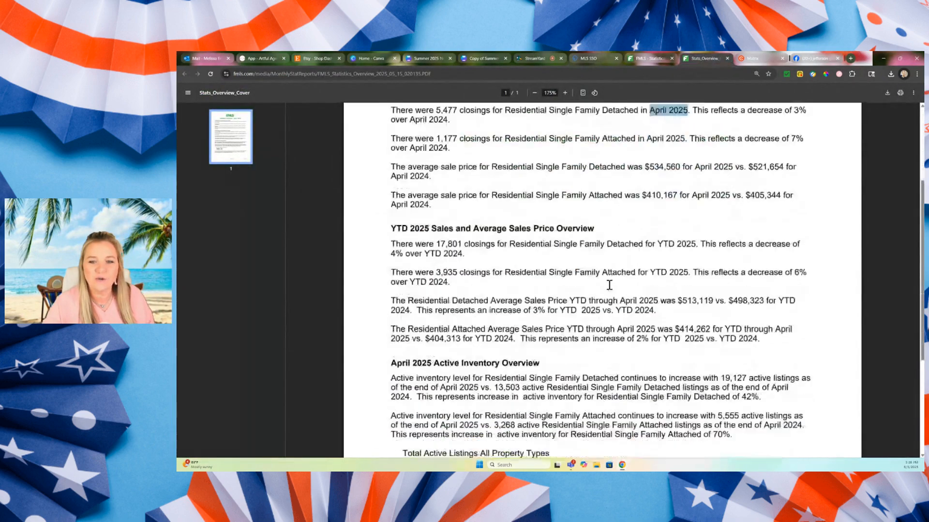
left_click(638, 54)
scroll(741, 333, "down", 2)
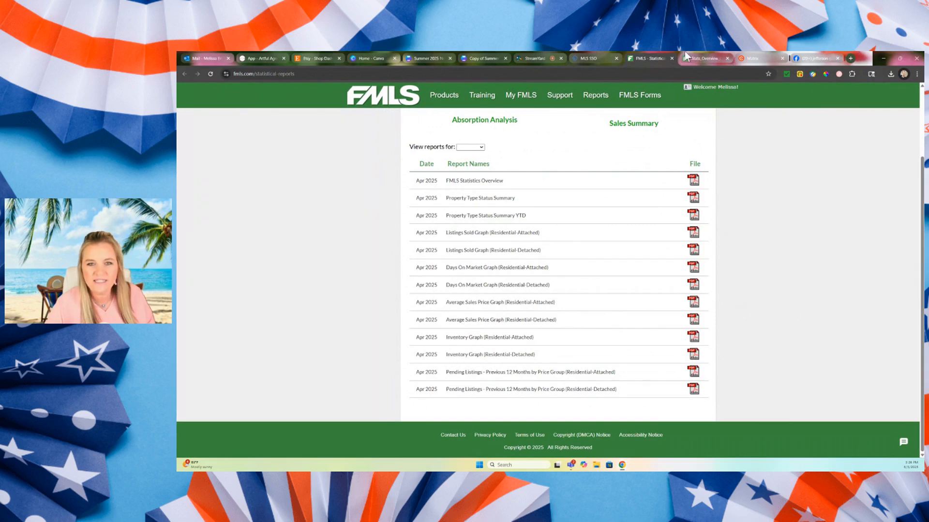
mouse_move(586, 53)
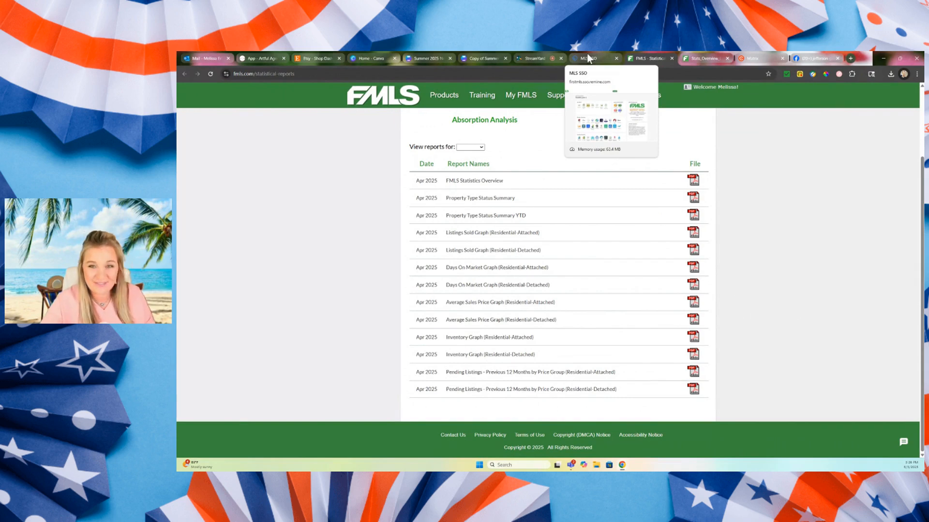
left_click(588, 53)
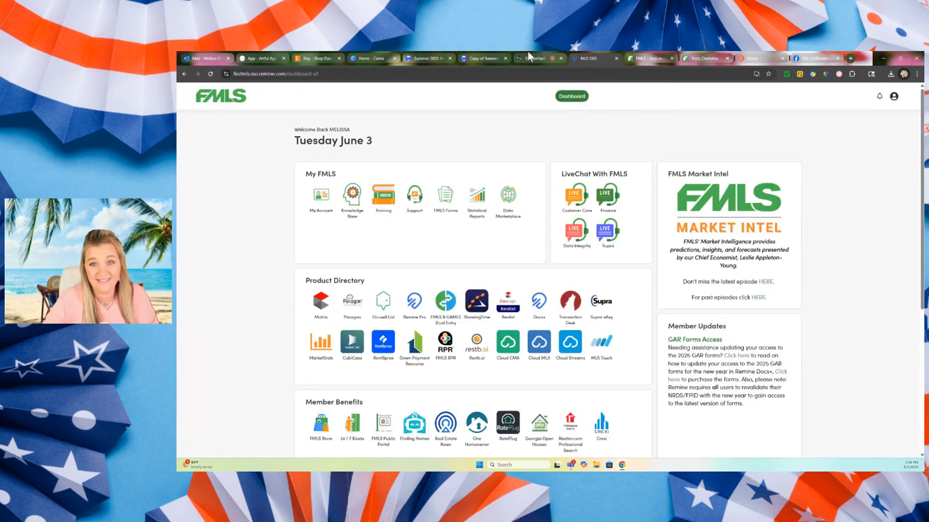
mouse_move(627, 54)
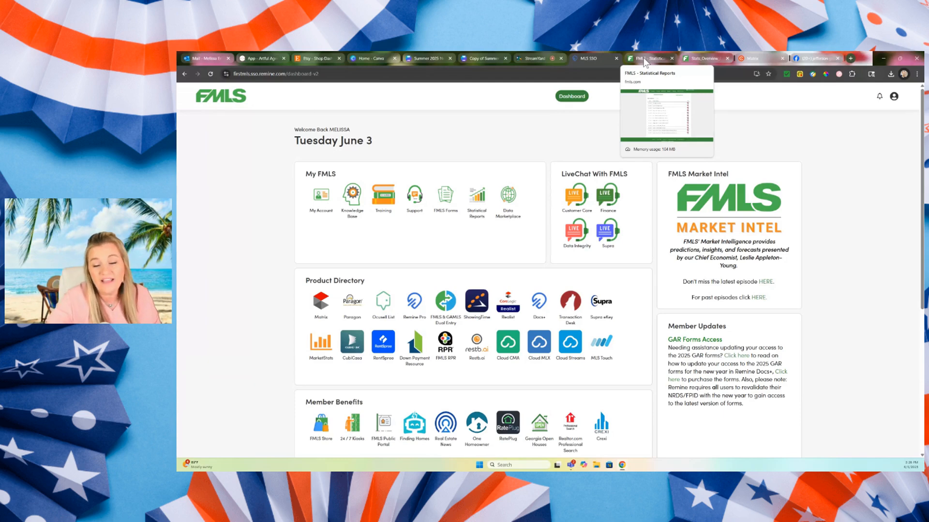
mouse_move(704, 54)
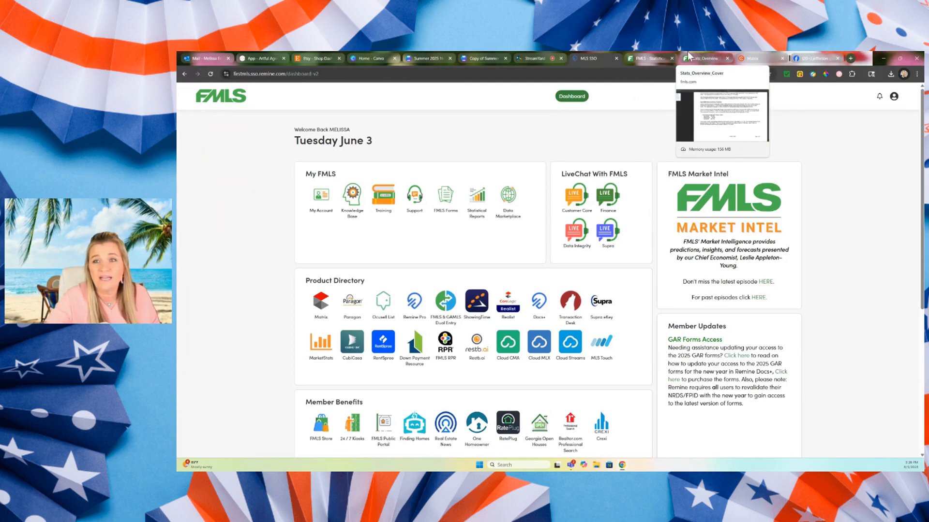
Check the newsletter's events section on page 3 and search Facebook for "jefferson georgia events".
left_click(476, 58)
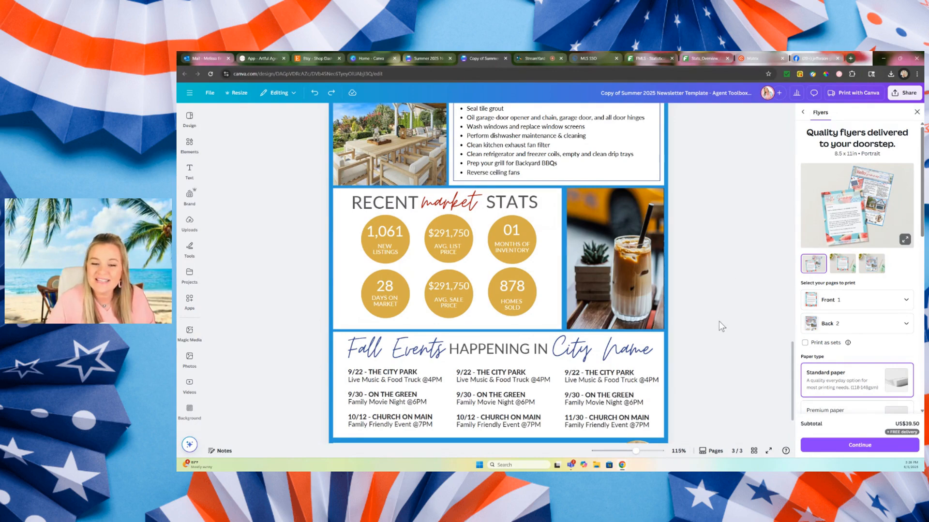
scroll(720, 323, "down", 3)
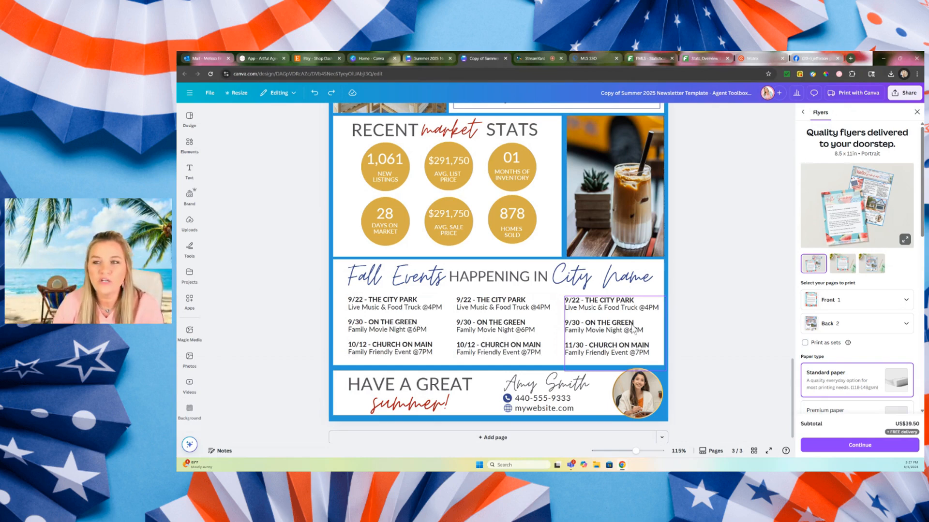
left_click(817, 57)
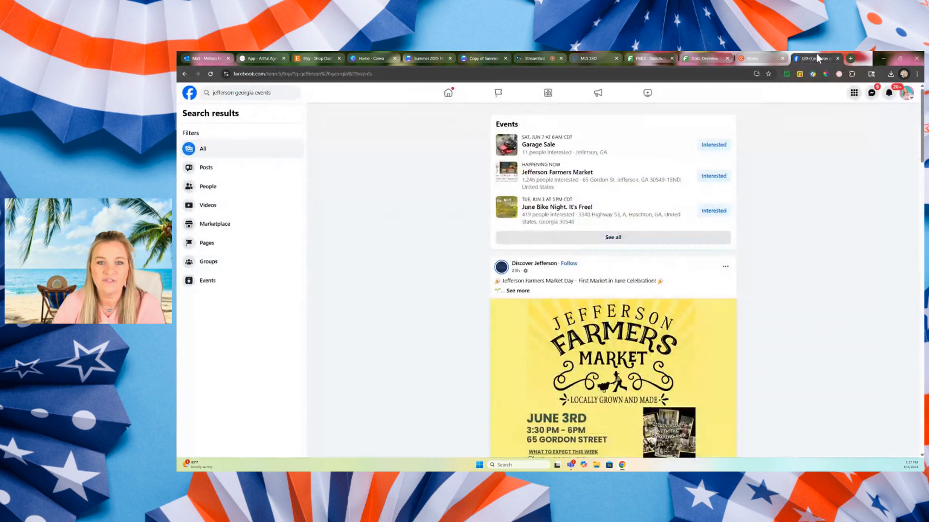
left_click(284, 92)
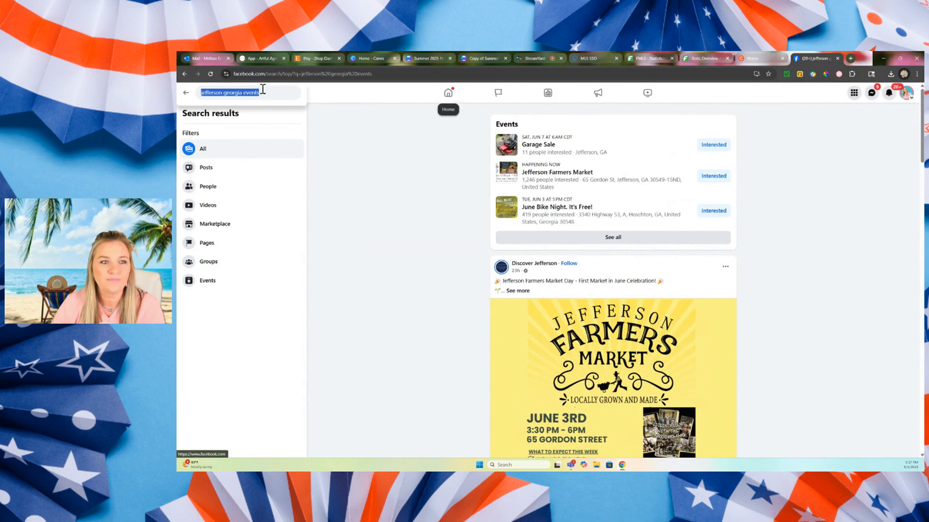
left_click(264, 92)
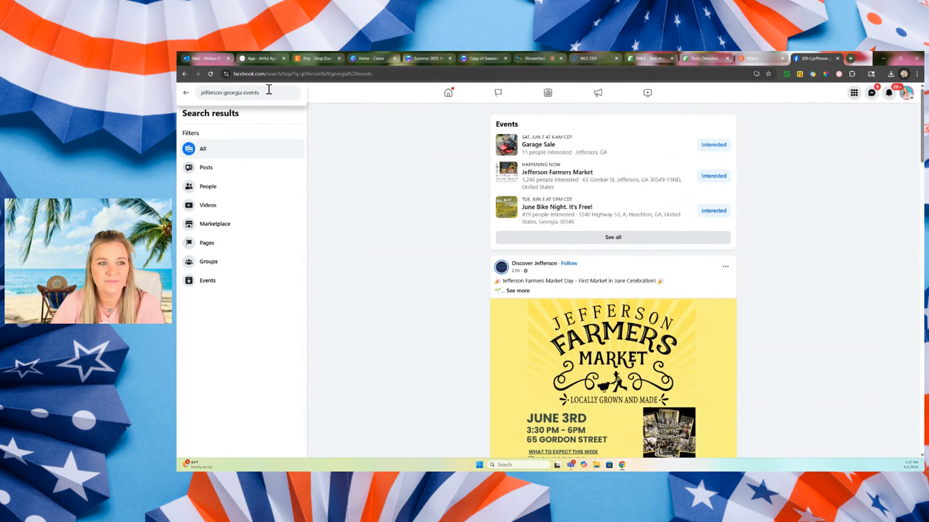
key("Return")
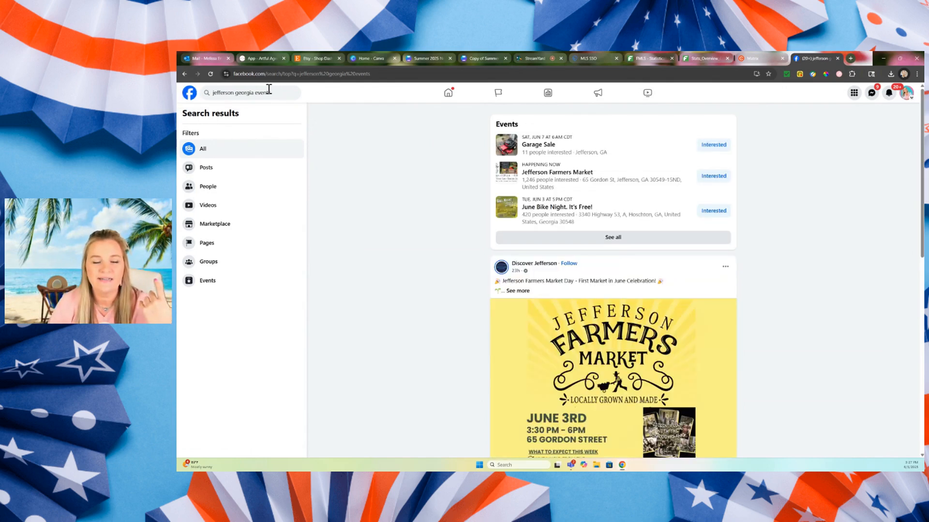
Read the full Jefferson Farmers Market post and compare its details with the event entries in the Canva newsletter.
scroll(395, 245, "down", 3)
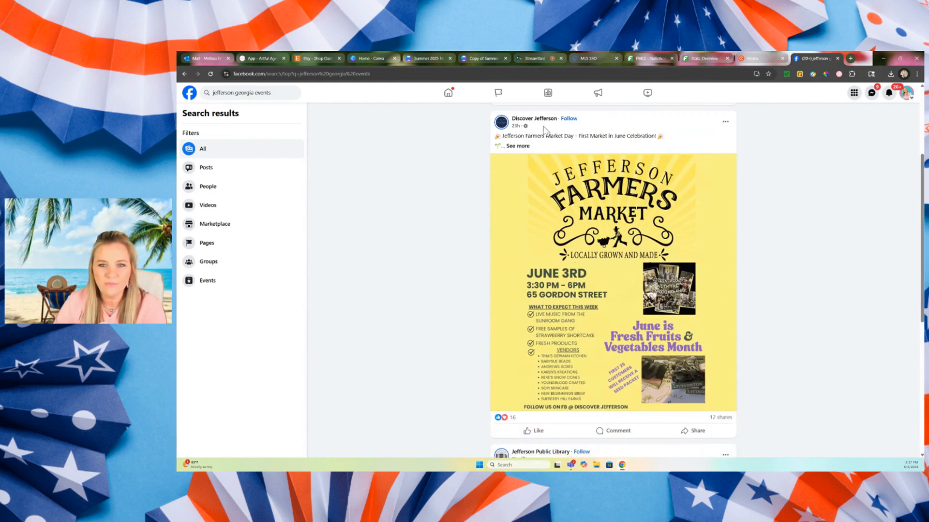
left_click(516, 147)
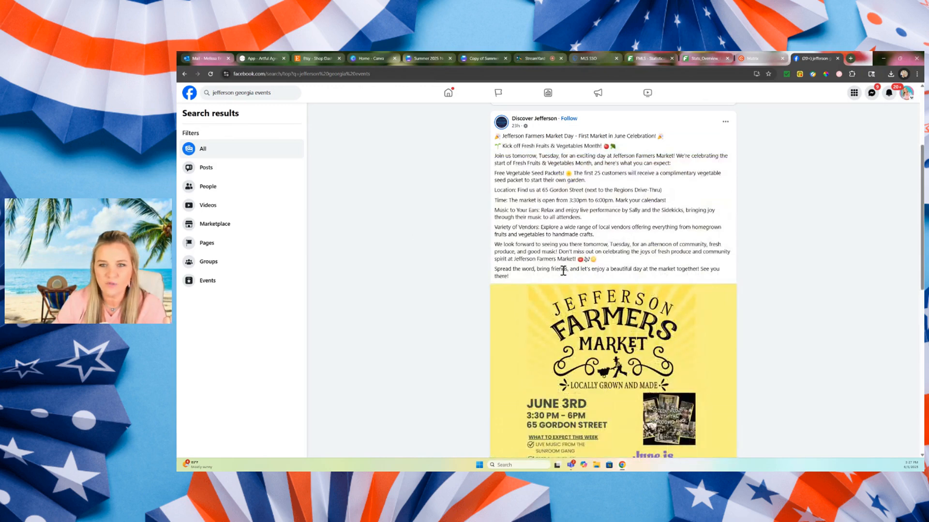
scroll(564, 269, "down", 5)
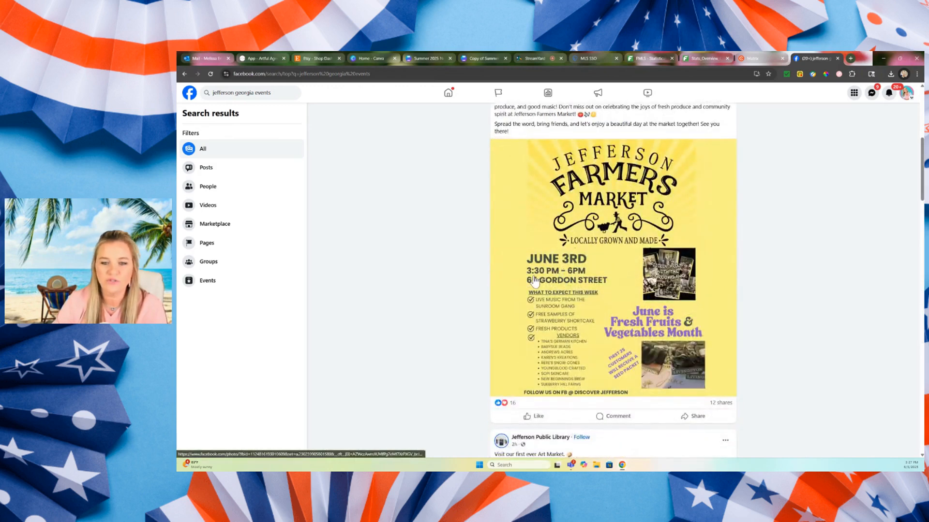
left_click(489, 57)
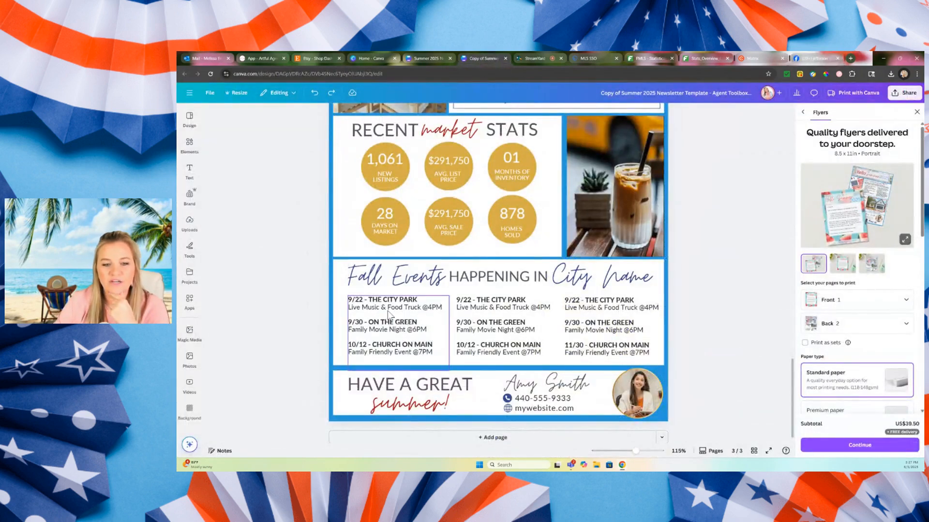
left_click(813, 53)
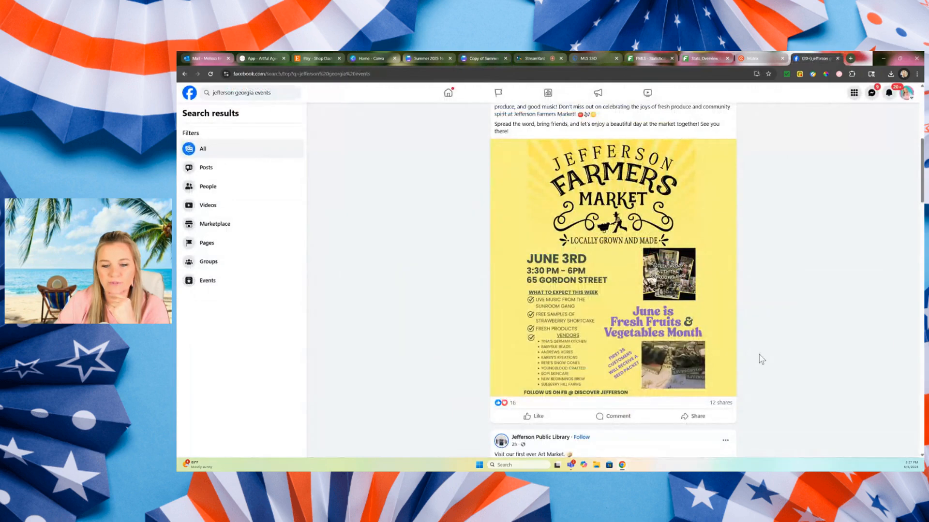
Expand the Jefferson Public Library's Art Market post and highlight the event's date and hours.
scroll(759, 356, "down", 5)
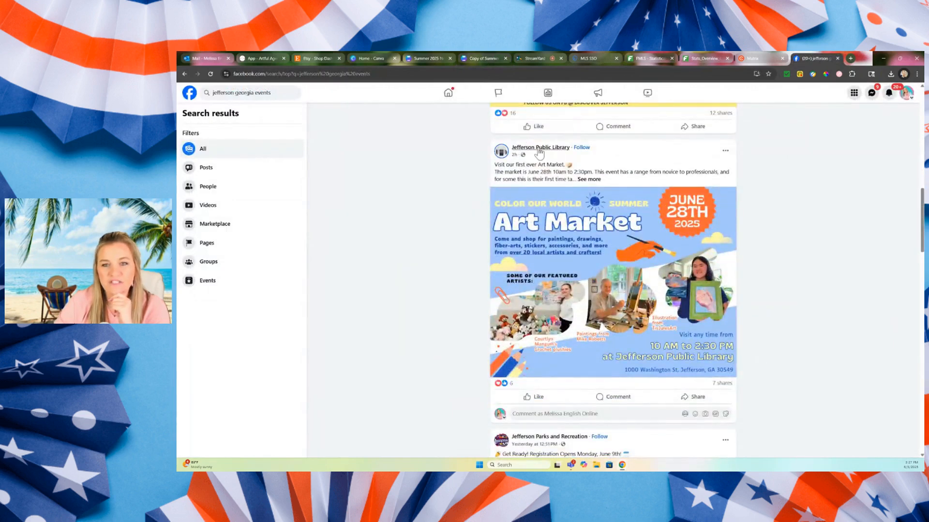
mouse_move(540, 148)
left_click(587, 180)
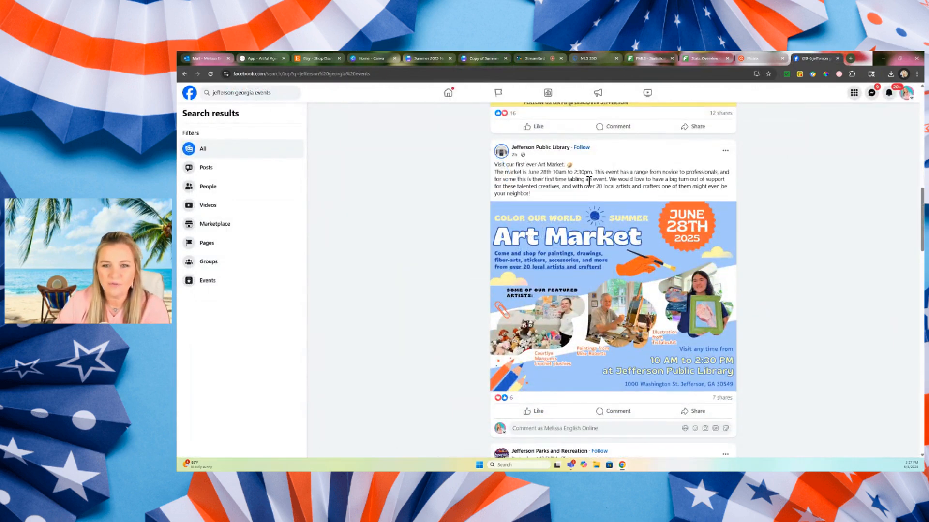
left_click_drag(527, 172, 591, 172)
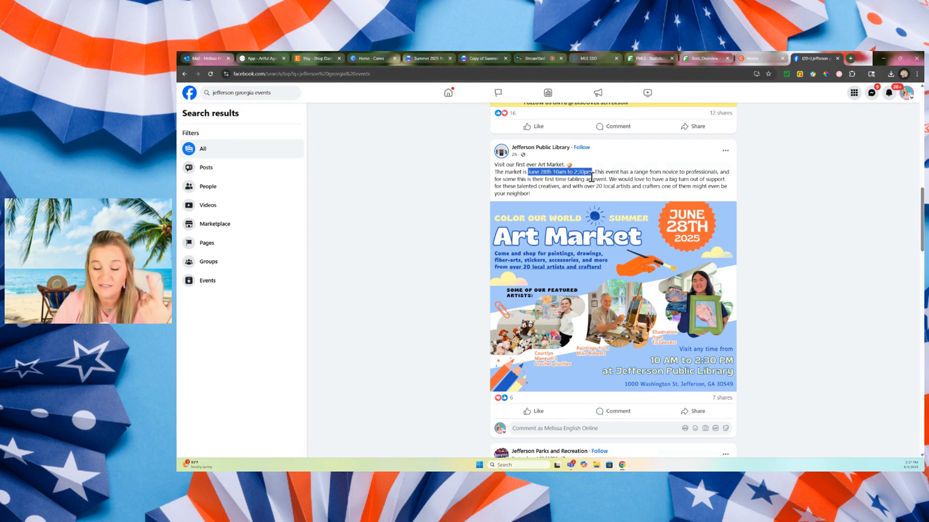
Expand the Jefferson Parks and Recreation post and read its fall sports registration details.
scroll(486, 244, "down", 4)
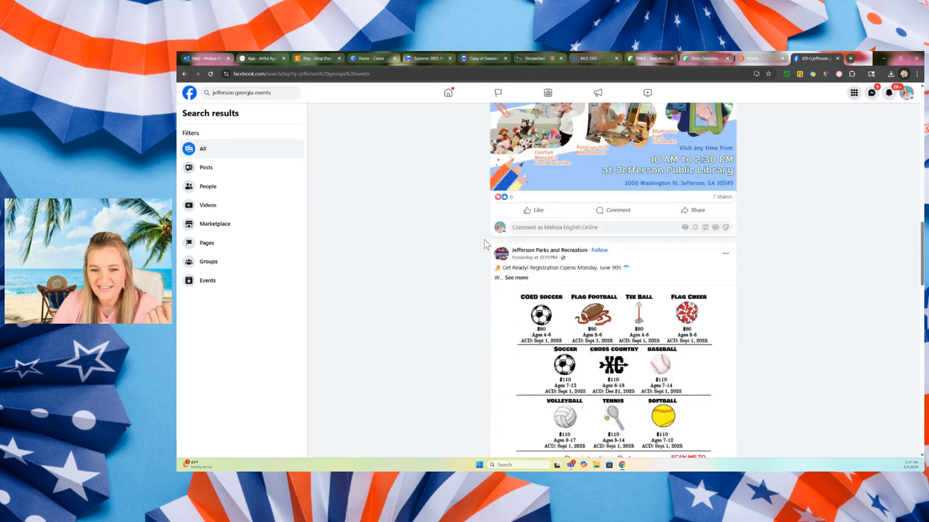
left_click(515, 261)
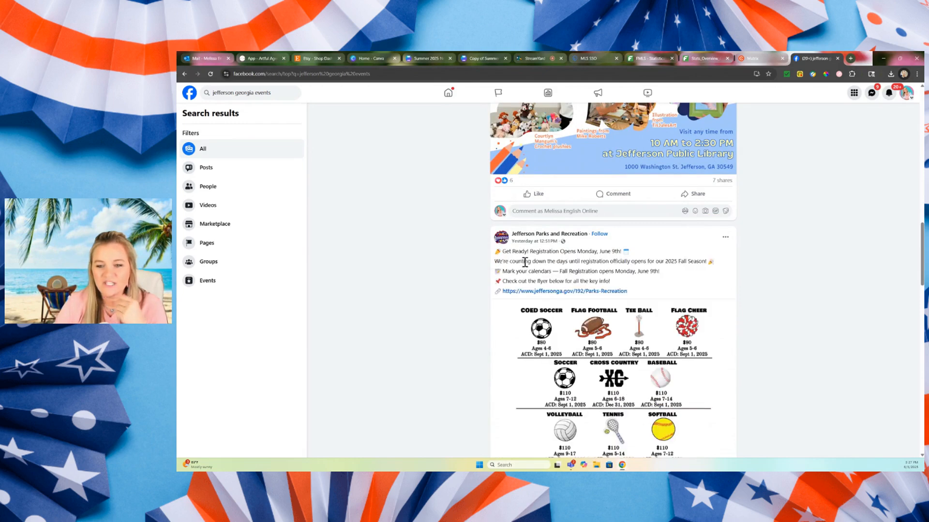
scroll(839, 319, "down", 2)
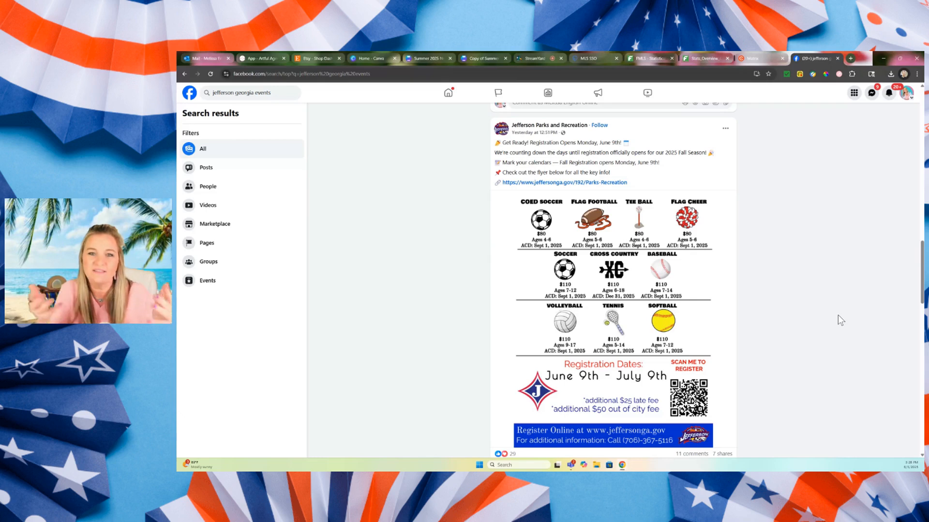
Revisit the library's Art Market post on Facebook and return to the events section of the Canva newsletter.
scroll(829, 314, "up", 3)
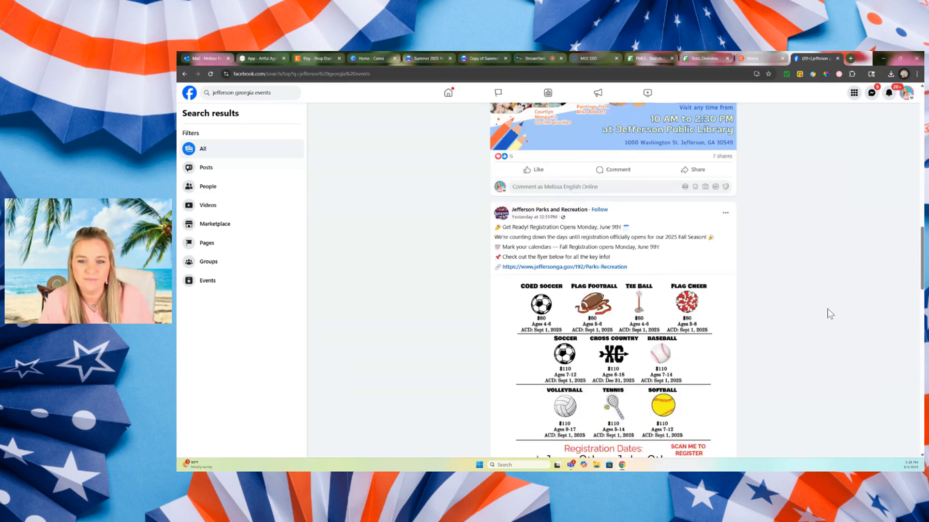
scroll(827, 314, "up", 2)
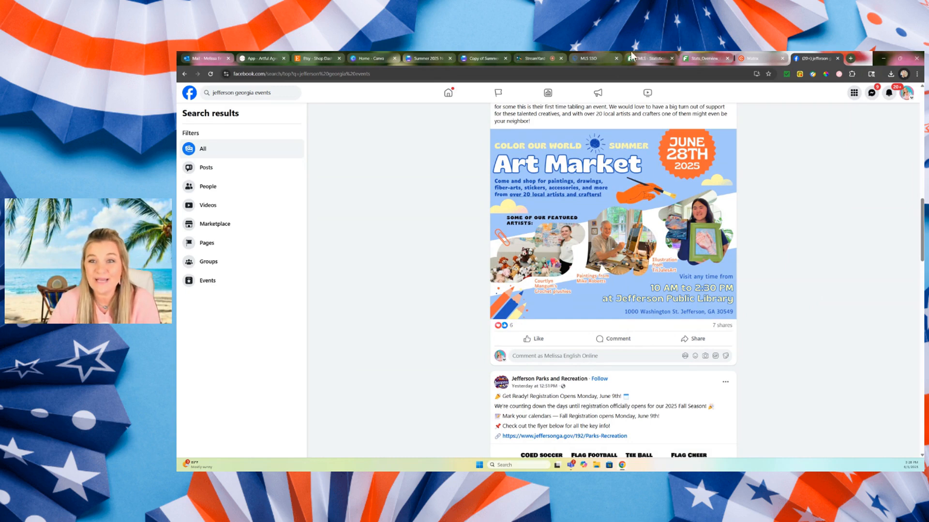
left_click(483, 57)
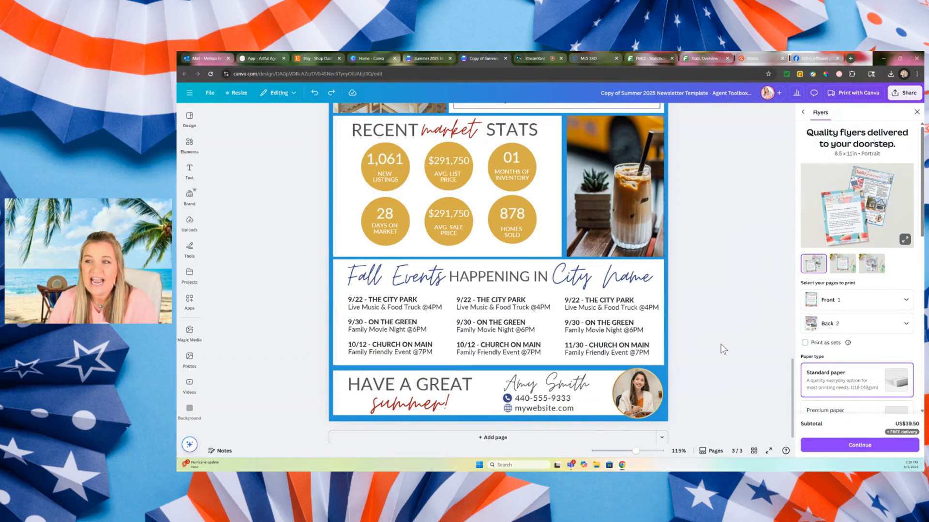
scroll(723, 349, "up", 1)
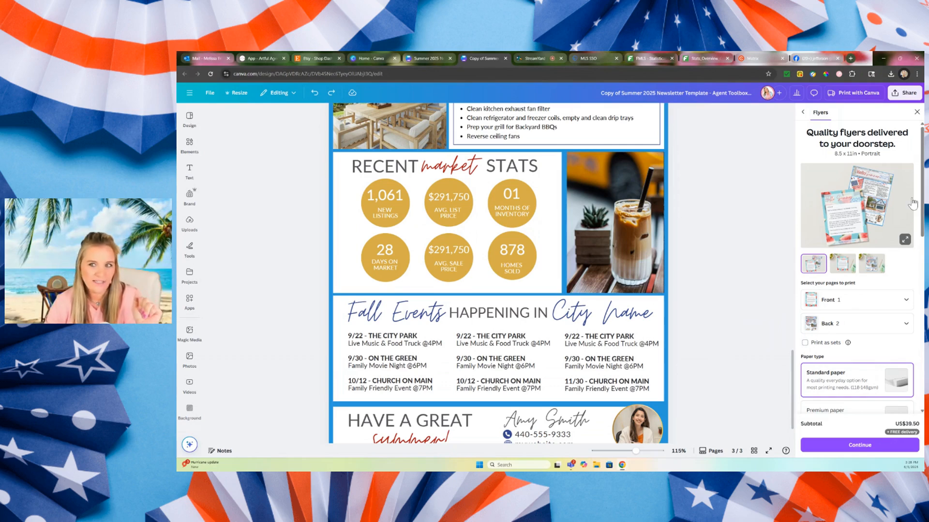
Rename the Canva design as "Summer 2025 Newsletter by" followed by the agent's first name.
left_click(712, 94)
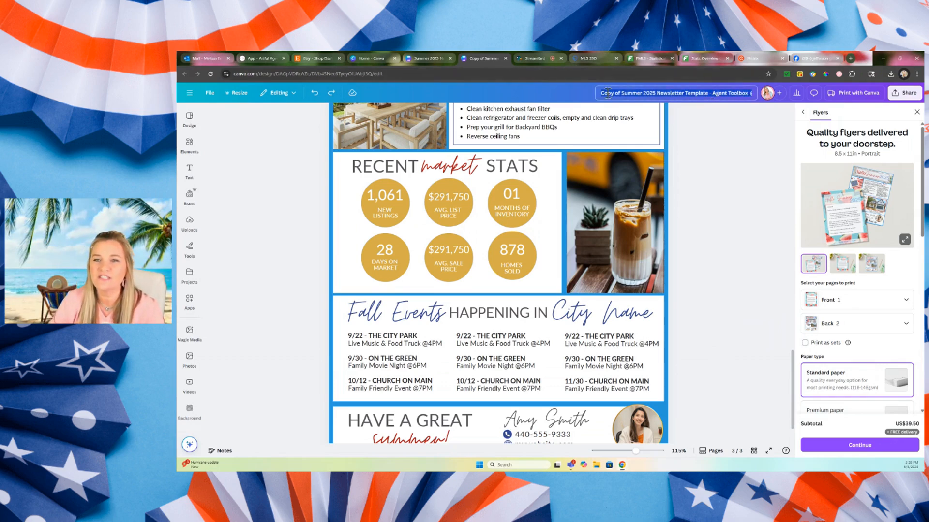
left_click_drag(602, 94, 751, 117)
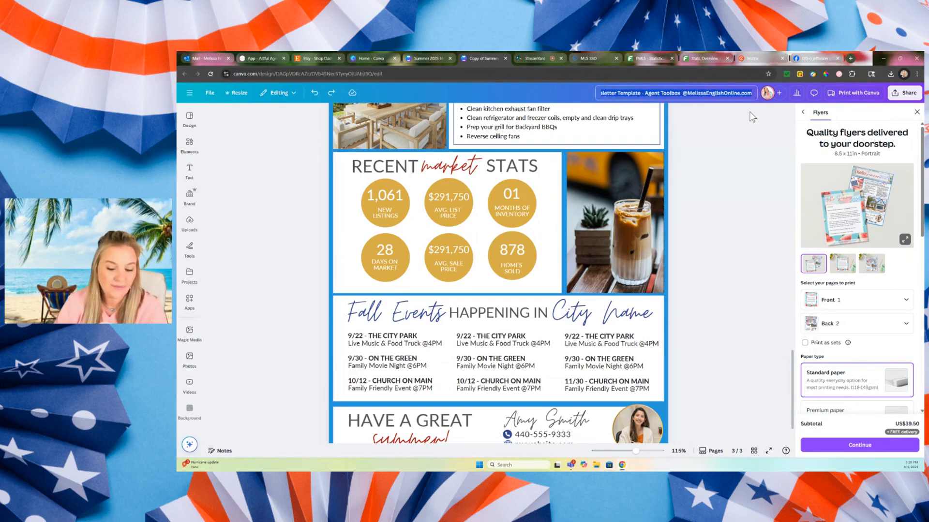
type("sUMMER")
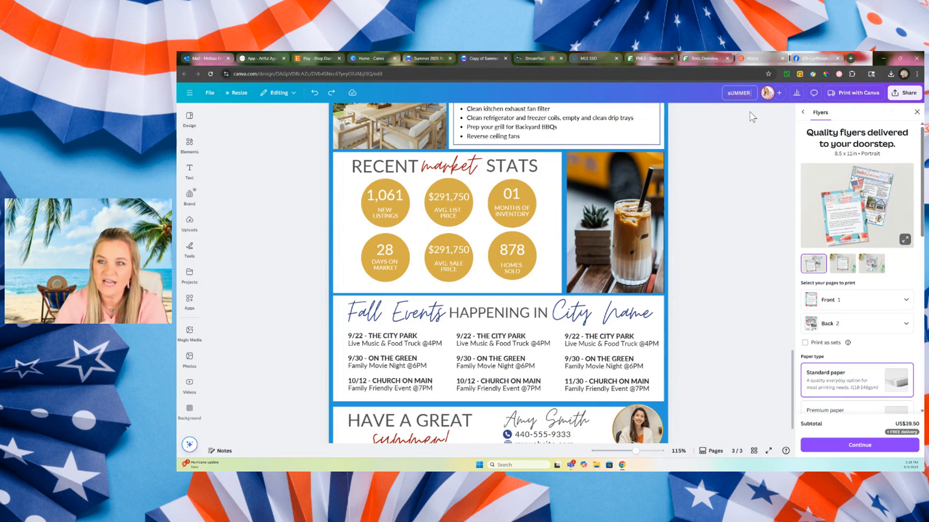
key("BackSpace")
key("BackSpace")
key("BackSpace")
key("BackSpace")
key("BackSpace")
key("BackSpace")
type("Summer 2025")
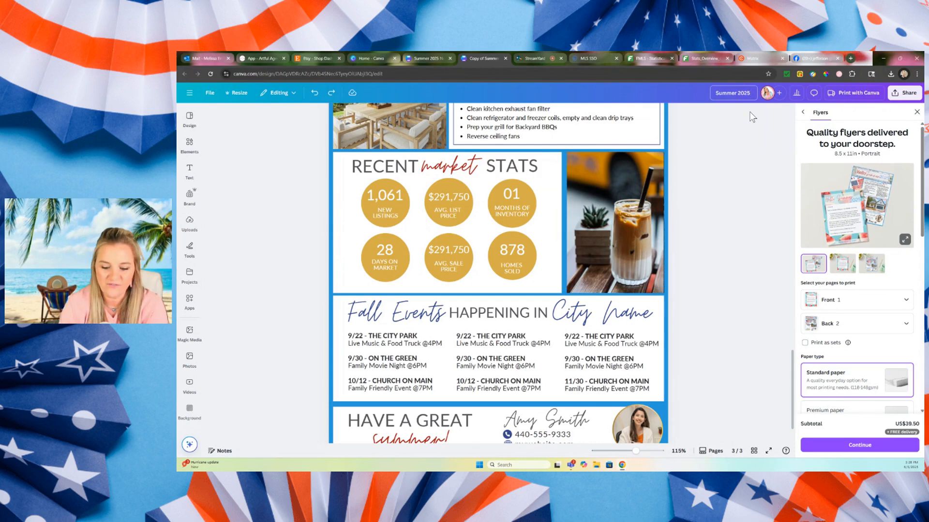
type(" NBe")
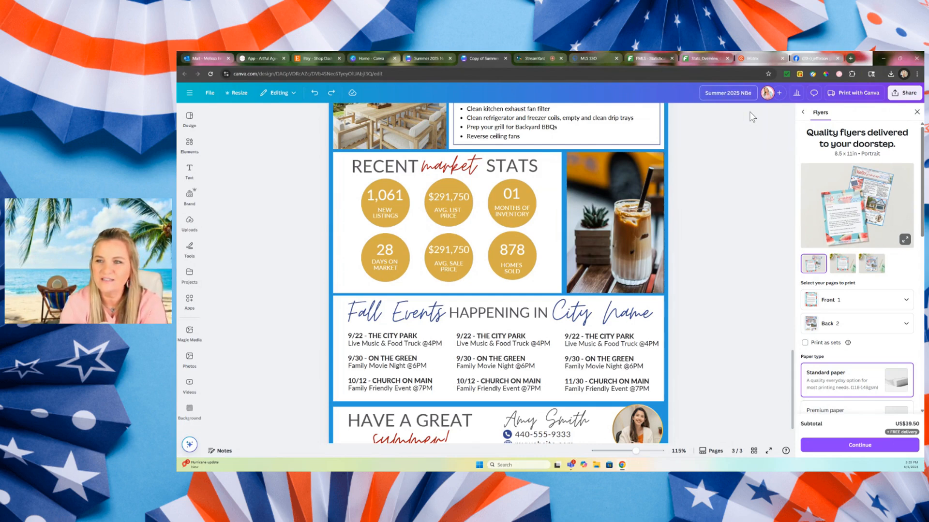
key("BackSpace")
key("BackSpace")
type("ewsletter b")
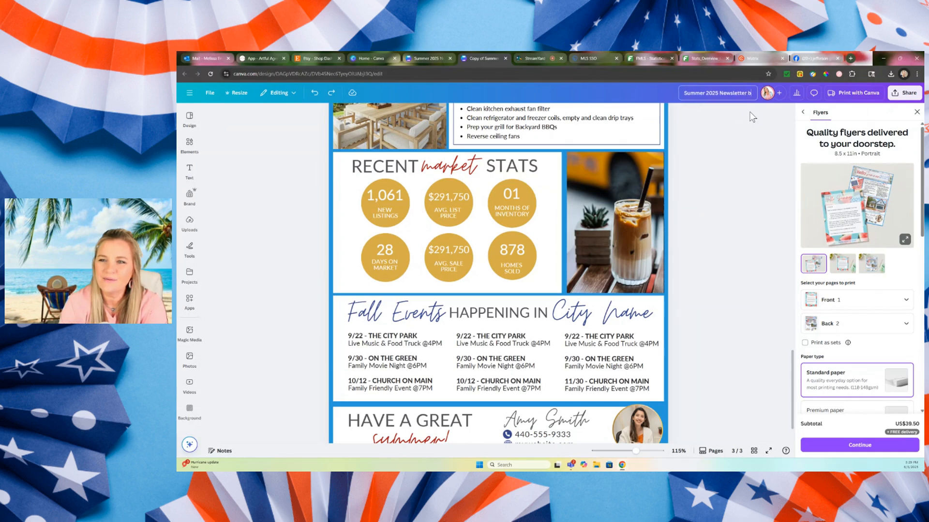
type("y Melissa")
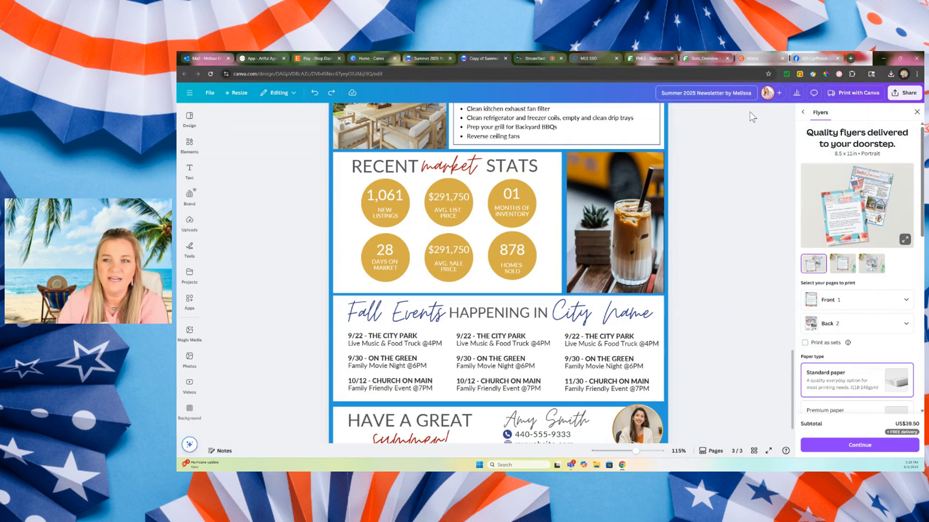
left_click(751, 129)
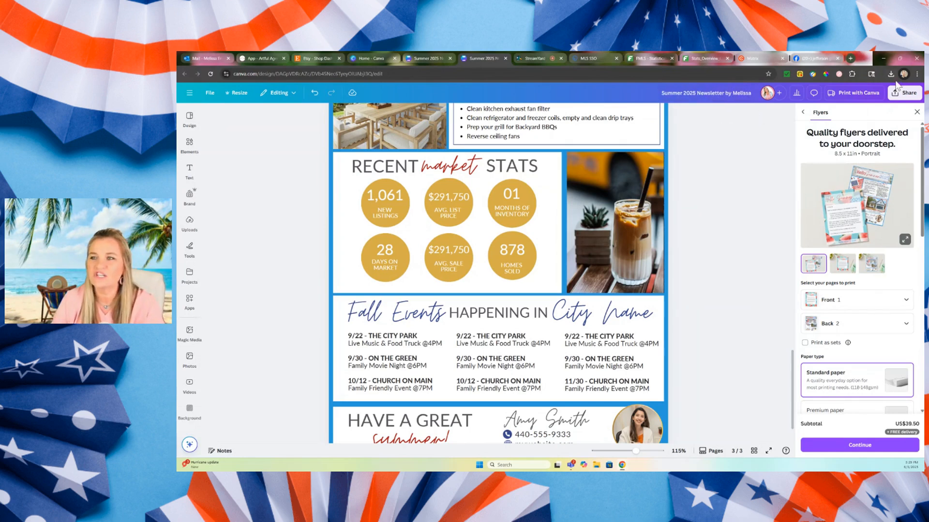
Download the newsletter as a PDF Standard file containing only pages 2-3, leaving out page 1.
left_click(904, 93)
left_click(794, 248)
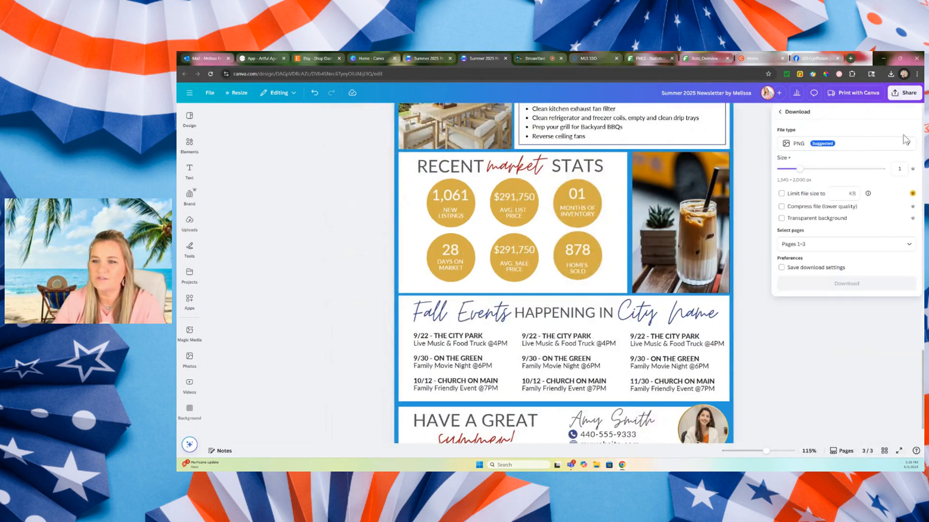
left_click(906, 141)
left_click(825, 216)
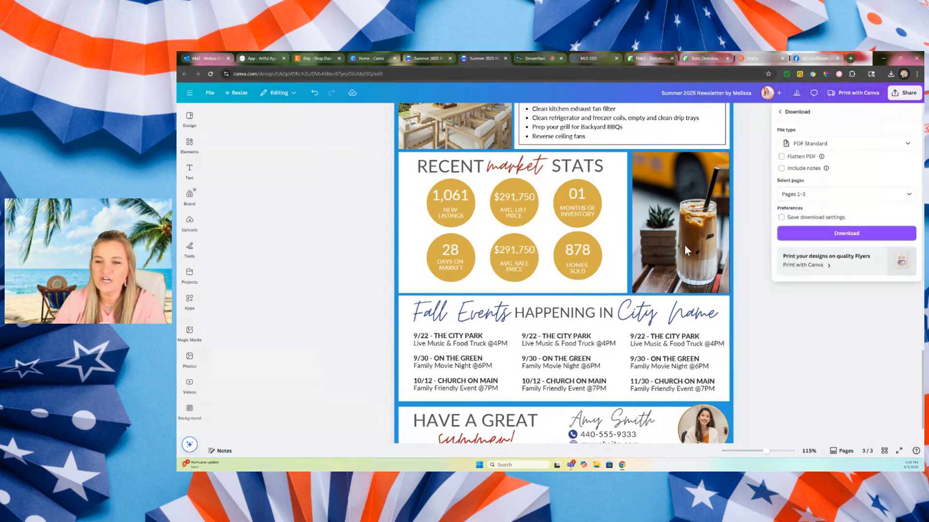
left_click(829, 193)
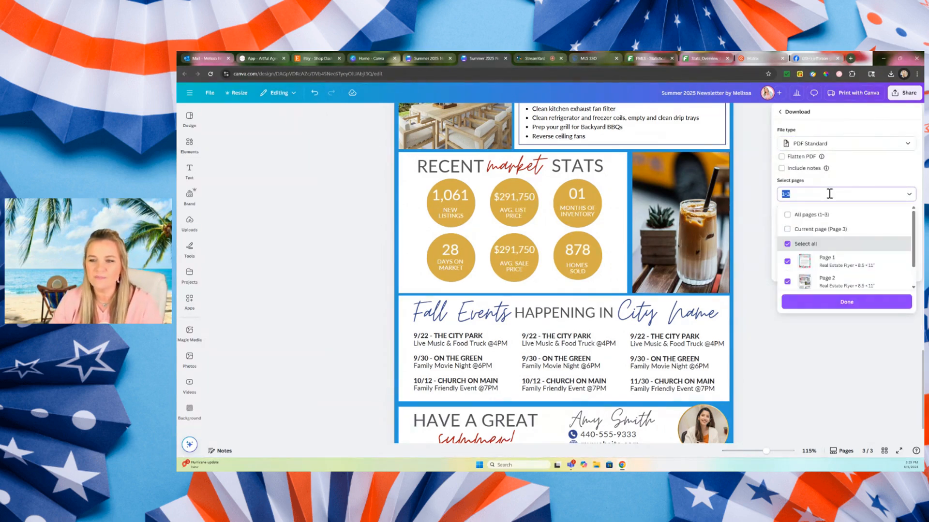
left_click(786, 261)
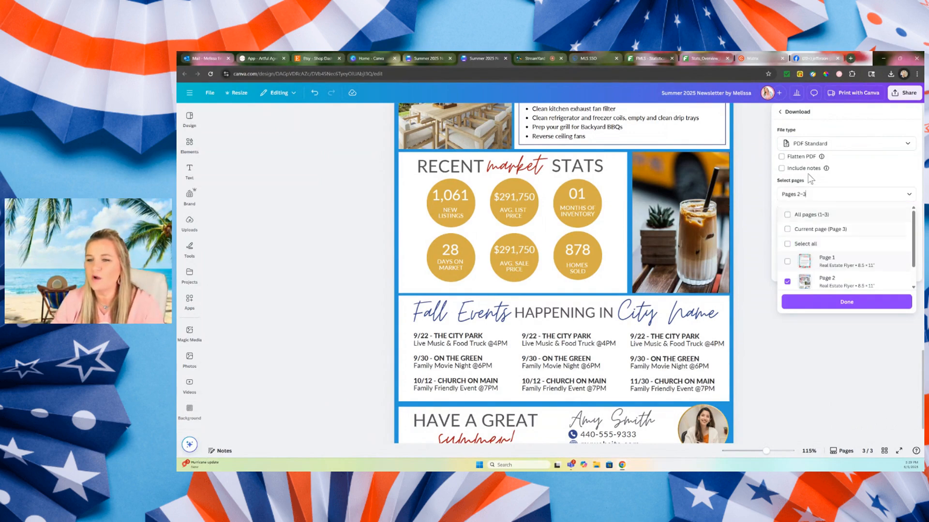
left_click(831, 303)
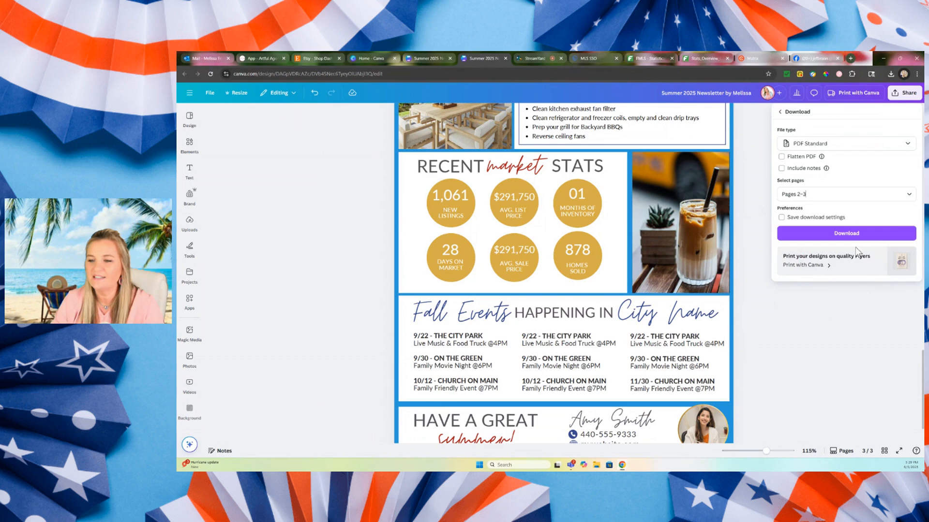
left_click(846, 234)
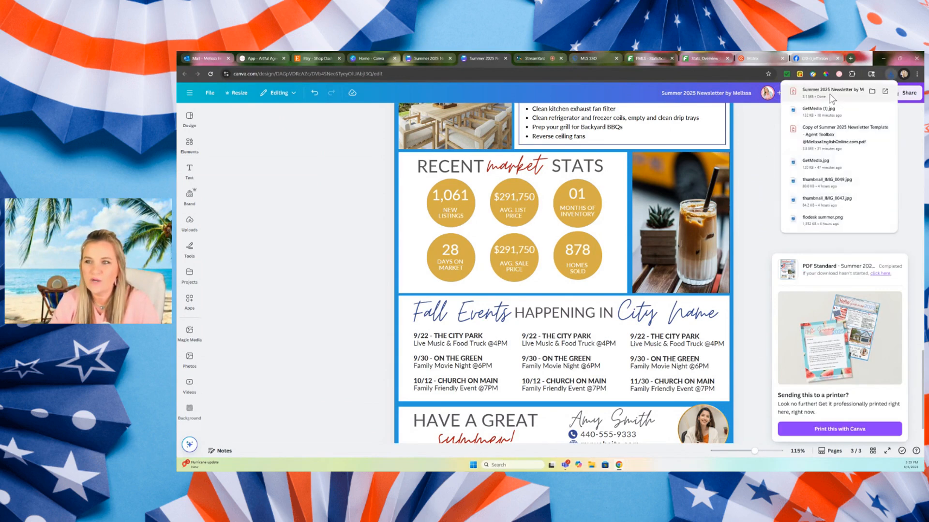
Open the downloaded newsletter PDF in Acrobat and review both of its pages.
left_click(831, 97)
scroll(759, 341, "down", 10)
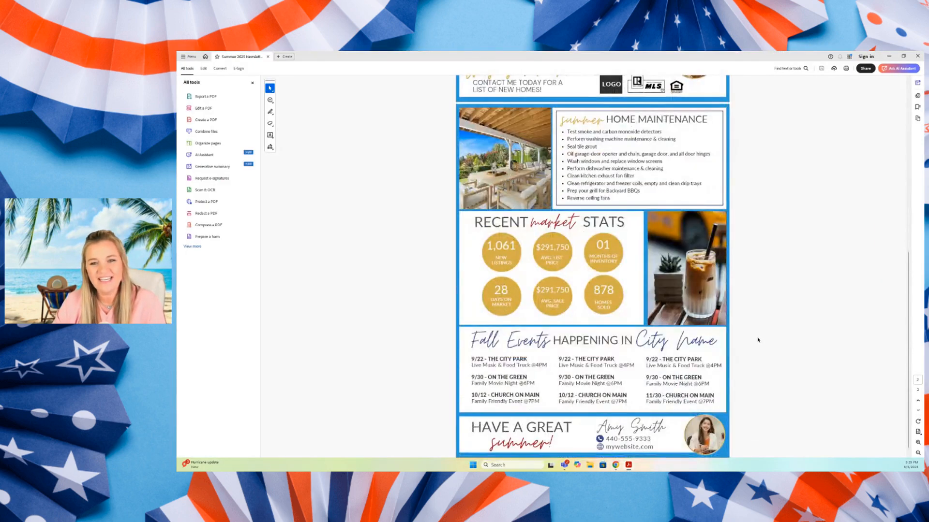
scroll(757, 339, "up", 10)
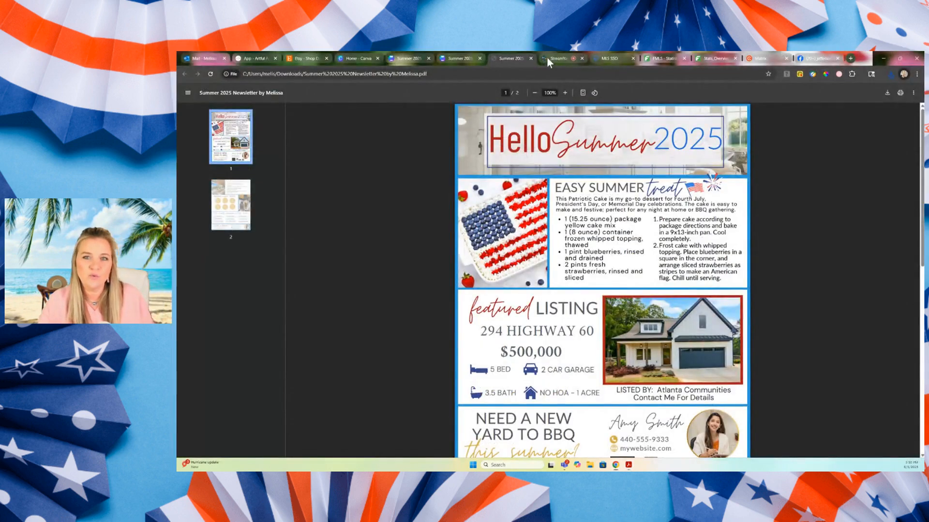
left_click(546, 57)
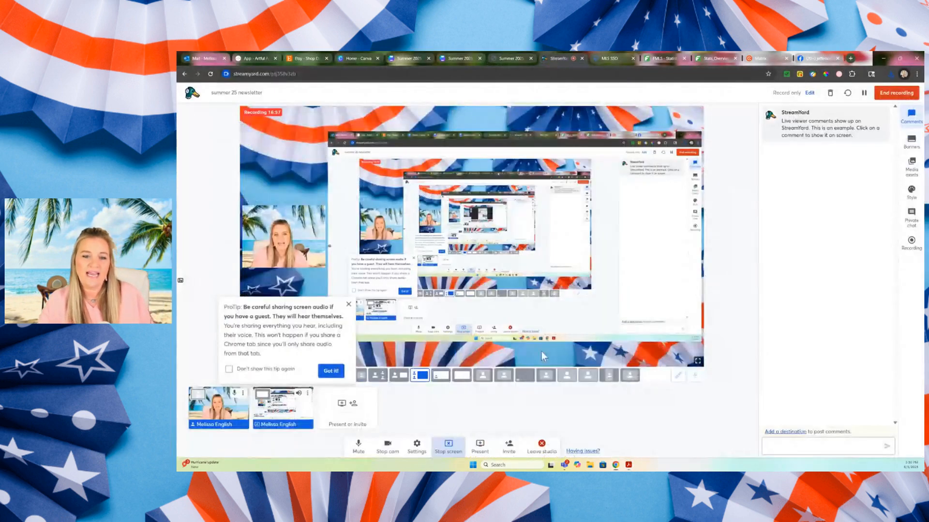